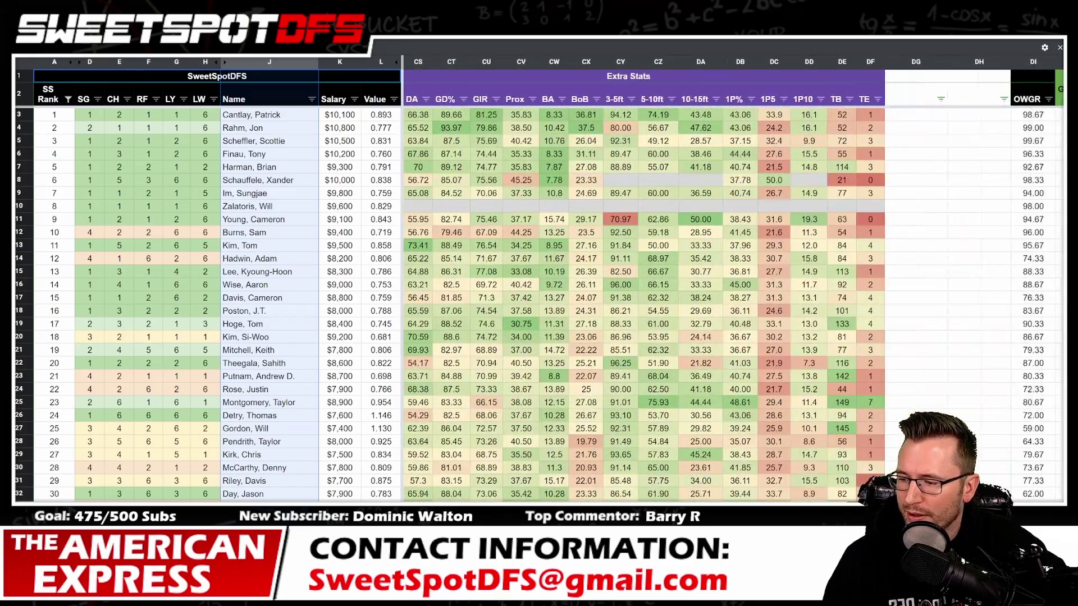
Step: Examine the OWGR column DI, comparing the values in rows 3 and 5
{"action": "scroll", "coordinate": [729, 281], "scroll_direction": "right", "scroll_amount": 1}
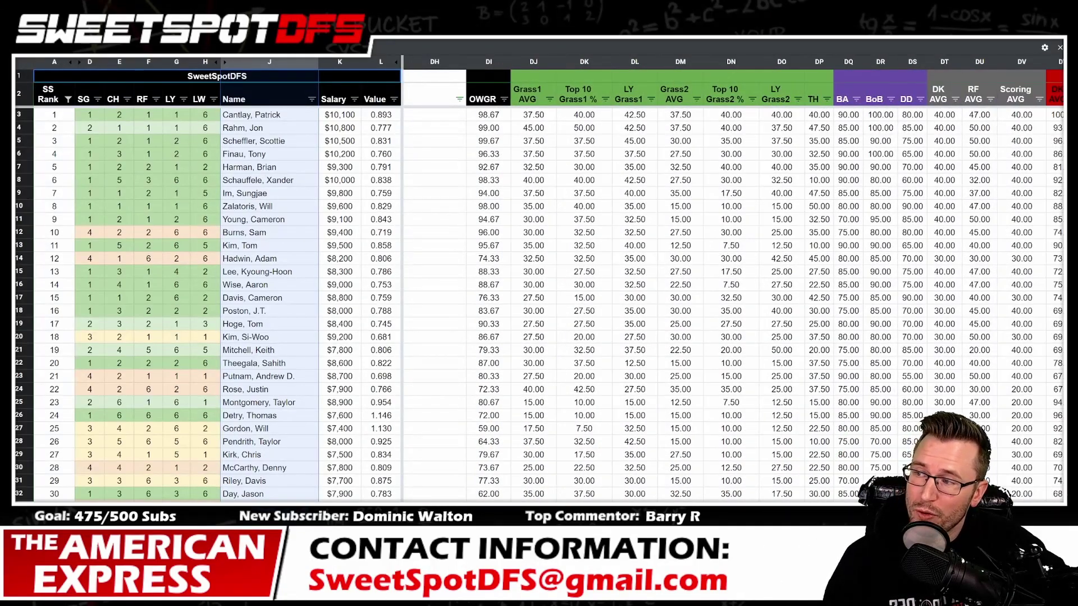
{"action": "left_click", "coordinate": [487, 62]}
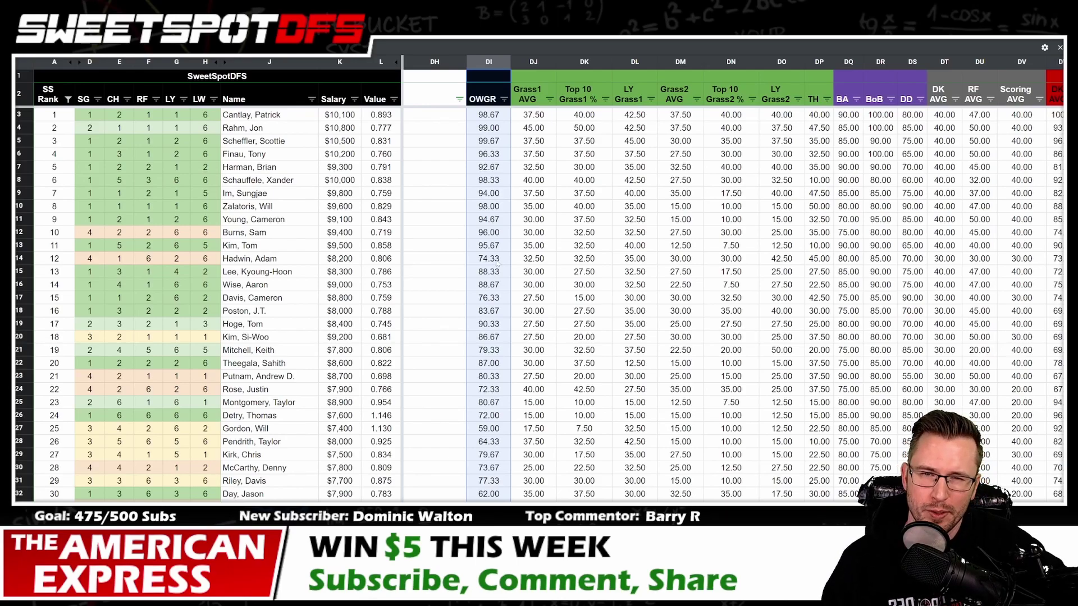
{"action": "left_click", "coordinate": [494, 116]}
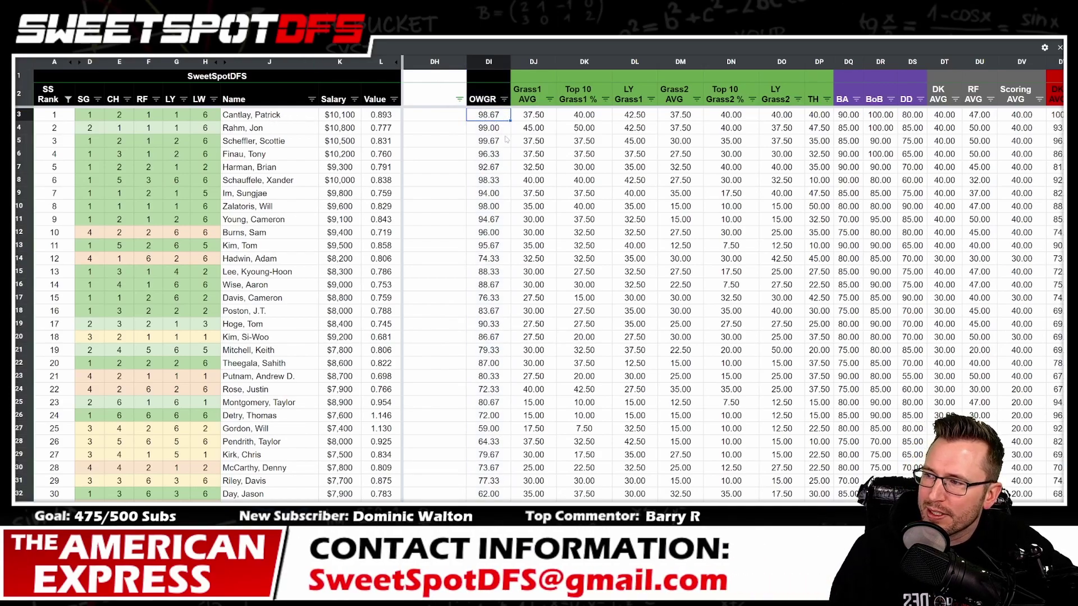
{"action": "left_click", "coordinate": [483, 144]}
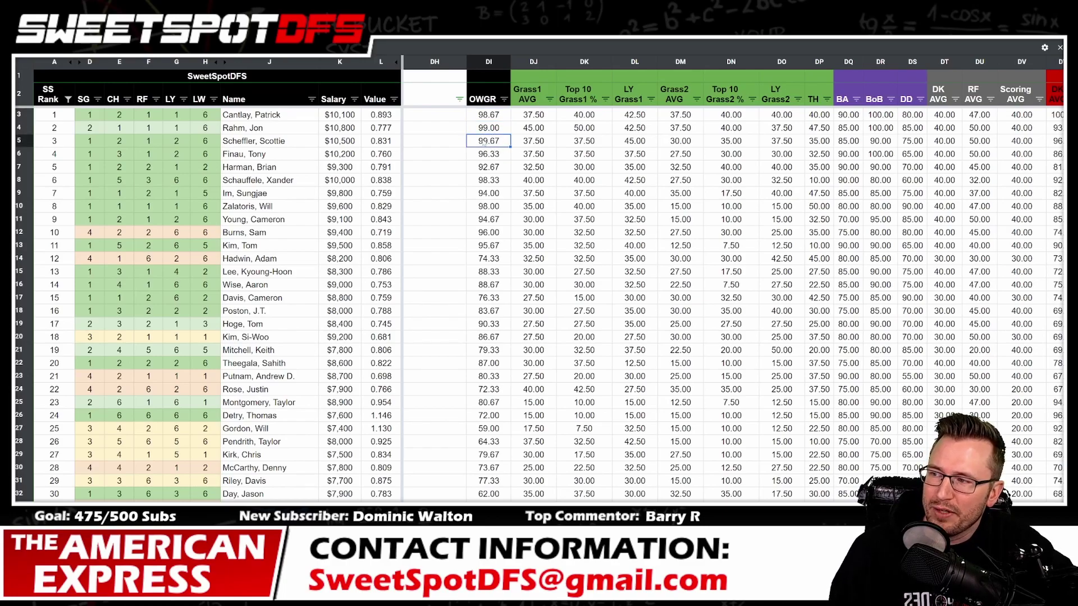
{"action": "left_click", "coordinate": [492, 116]}
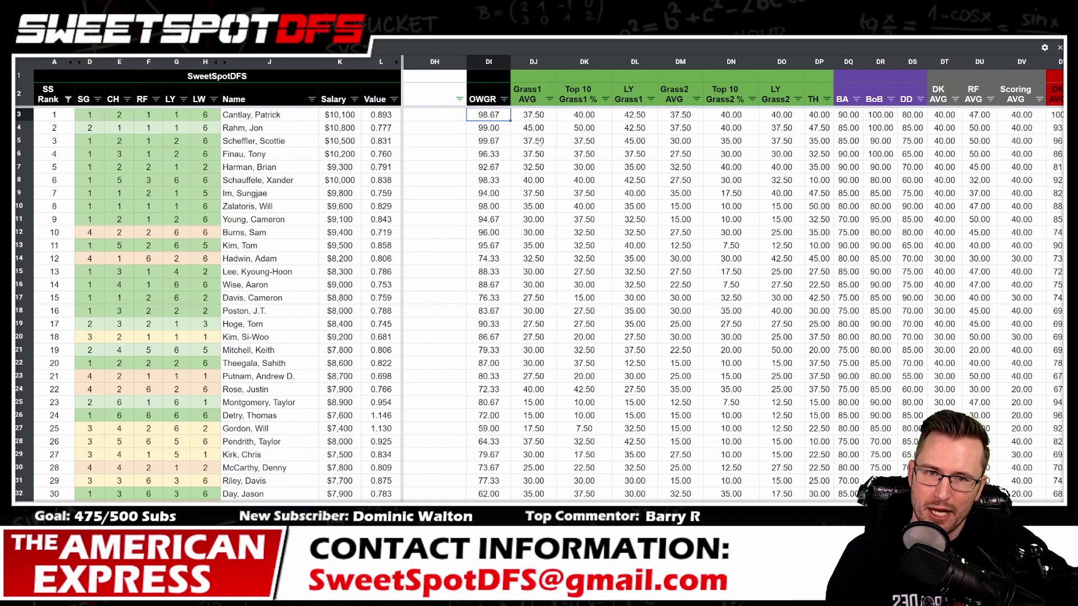
Step: Examine the lower-ranked players and highlight row 81, the player with SS Rank 79, before returning to the first rows
{"action": "scroll", "coordinate": [547, 248], "scroll_direction": "down", "scroll_amount": 20}
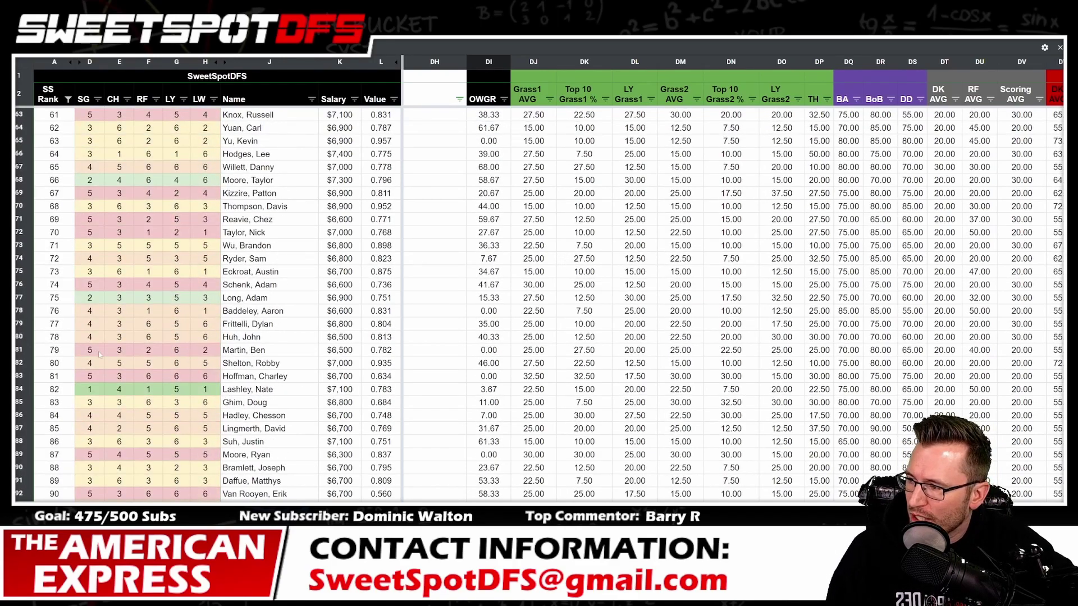
{"action": "left_click", "coordinate": [22, 350]}
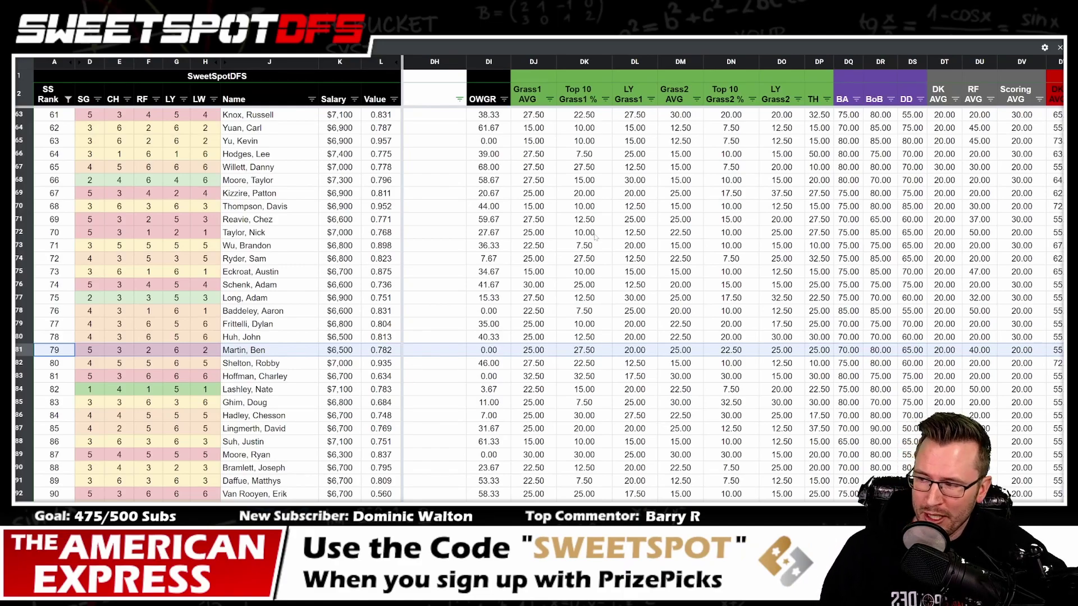
{"action": "scroll", "coordinate": [595, 237], "scroll_direction": "up", "scroll_amount": 12}
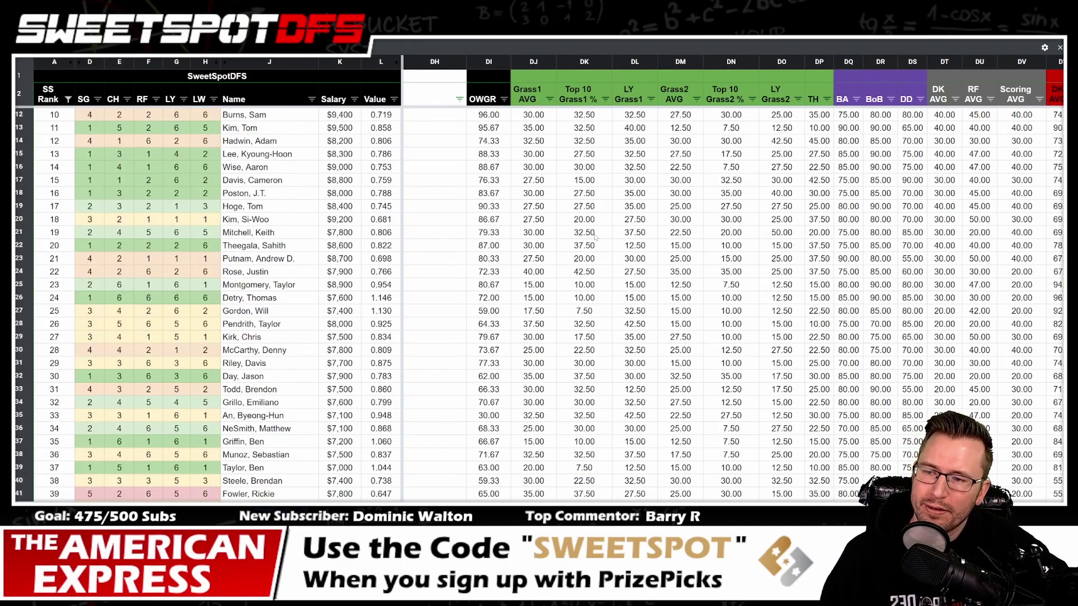
{"action": "scroll", "coordinate": [594, 238], "scroll_direction": "up", "scroll_amount": 3}
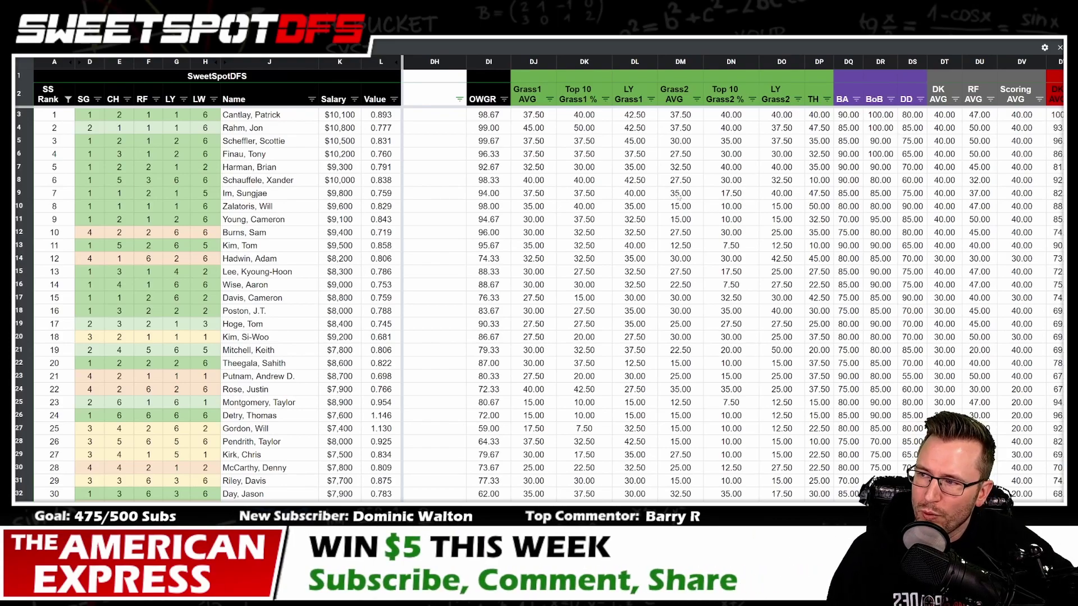
Step: Highlight the Grass1 columns DJ to DL, the Grass2 columns DM to DO, and the TH column in turn
{"action": "left_click_drag", "start_coordinate": [533, 61], "coordinate": [781, 61]}
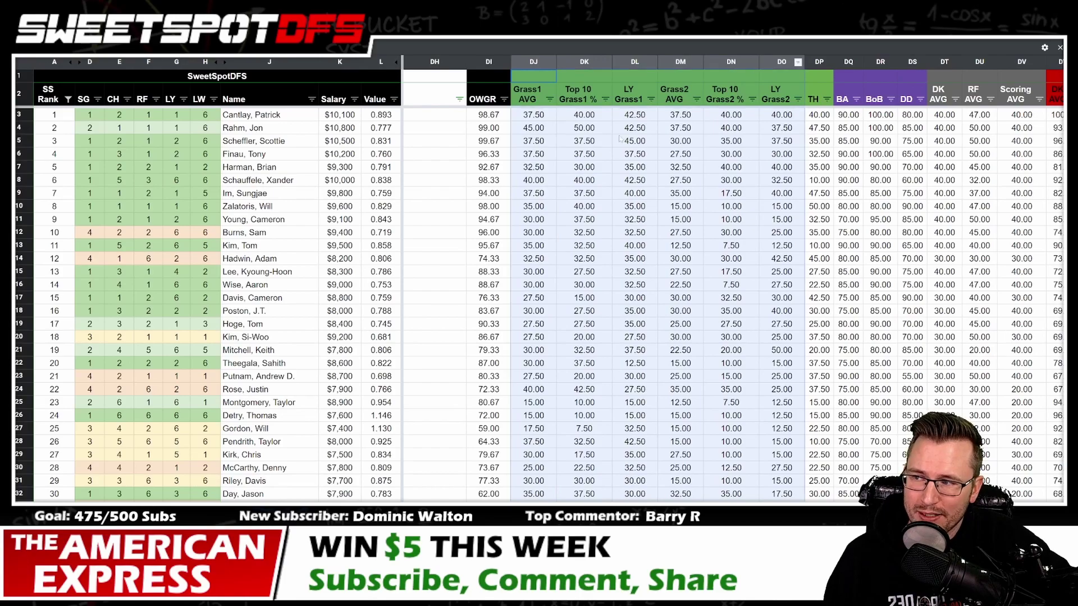
{"action": "left_click", "coordinate": [634, 140]}
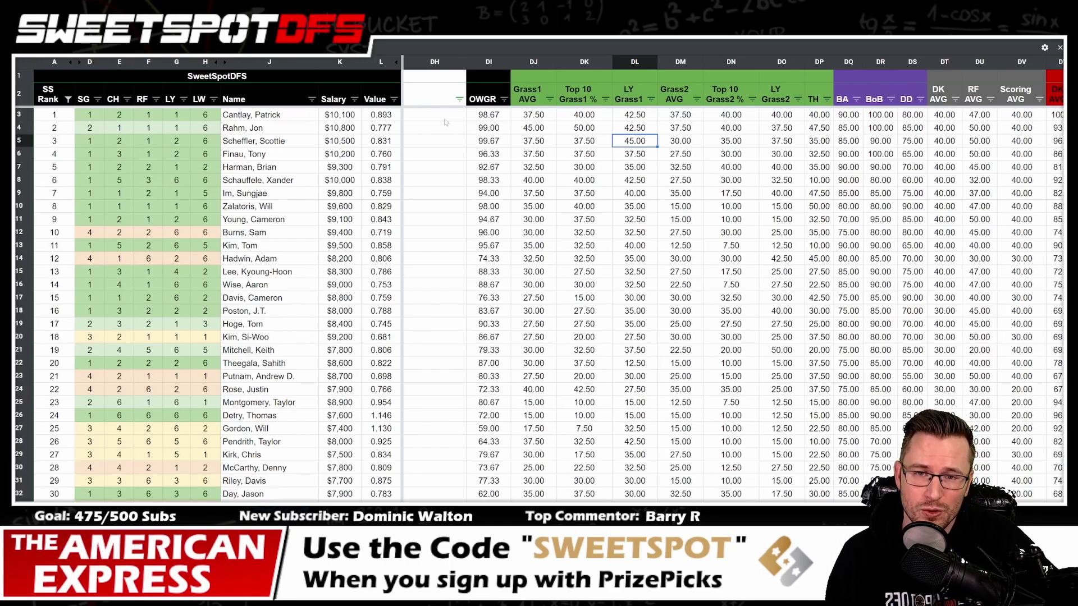
{"action": "left_click_drag", "start_coordinate": [533, 61], "coordinate": [630, 59]}
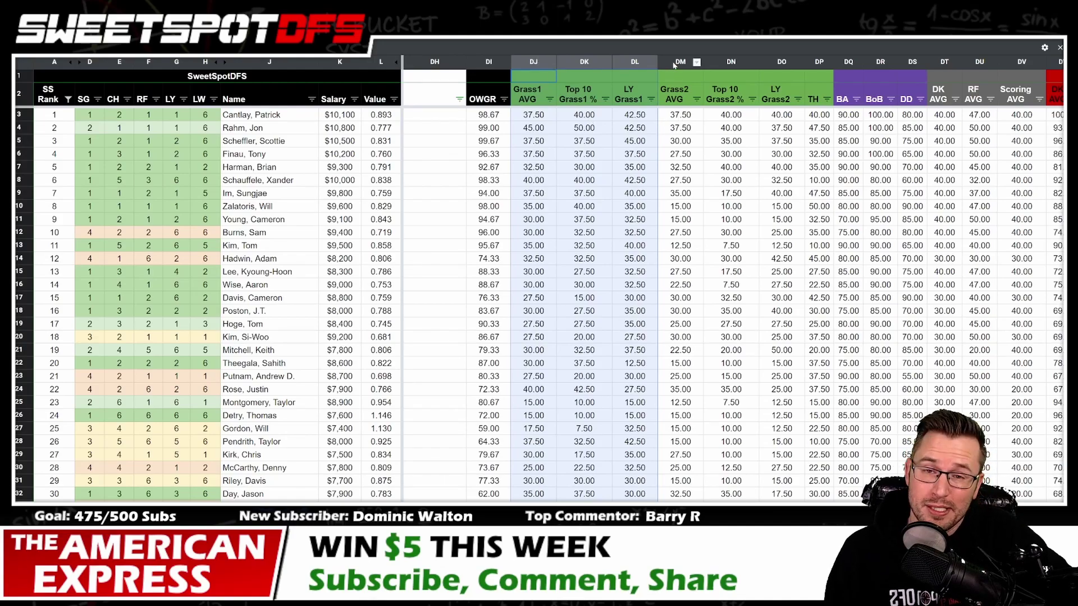
{"action": "left_click_drag", "start_coordinate": [674, 65], "coordinate": [782, 62]}
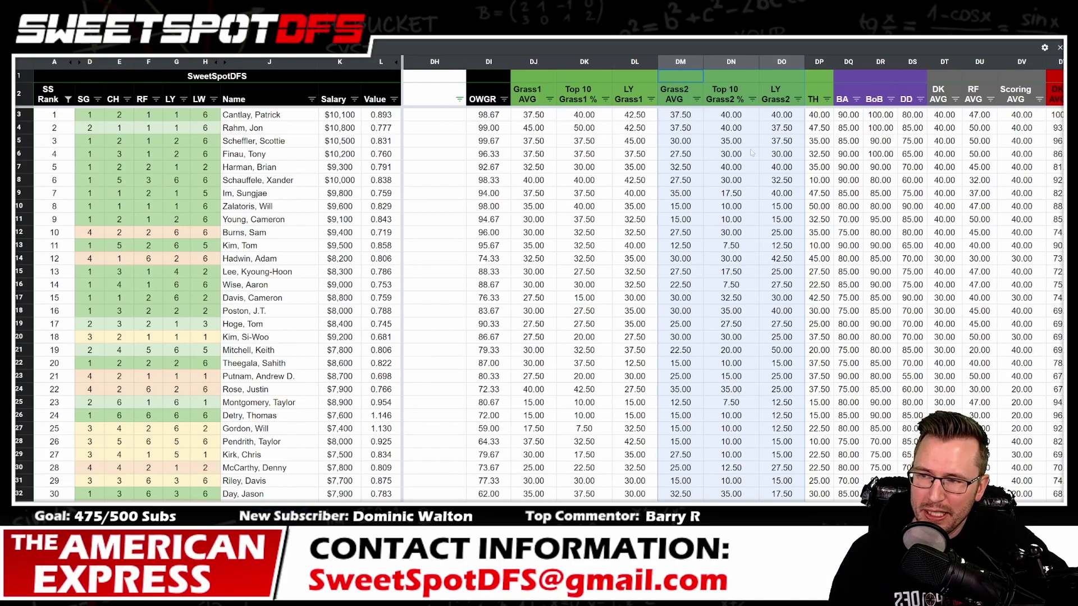
{"action": "left_click", "coordinate": [816, 61]}
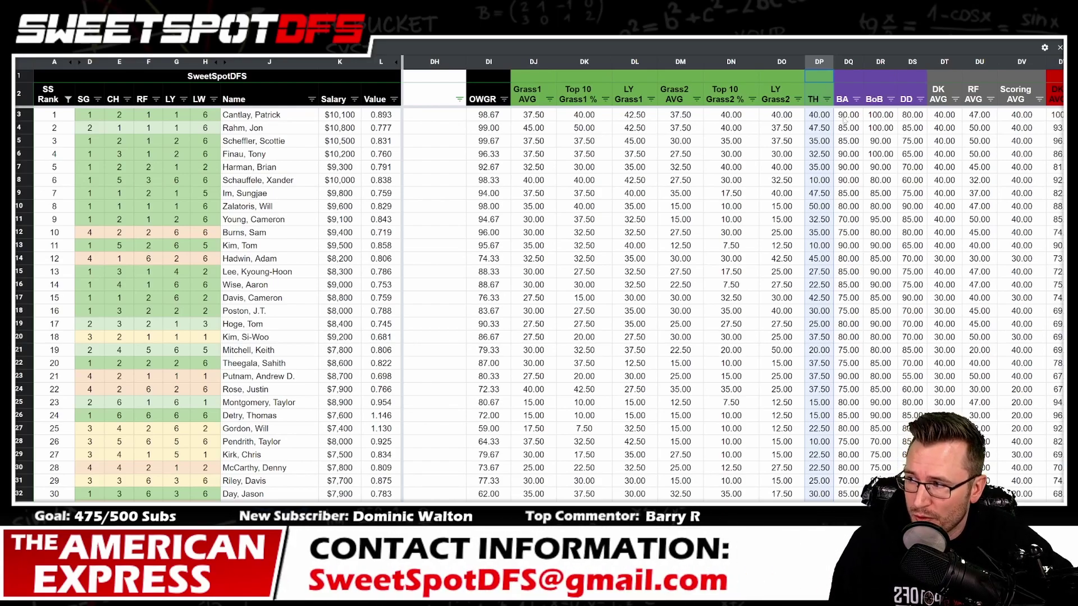
Step: Highlight the BA, BoB and DD columns, followed by the grey DK AVG, RF AVG and Scoring AVG columns
{"action": "left_click_drag", "start_coordinate": [848, 62], "coordinate": [919, 62]}
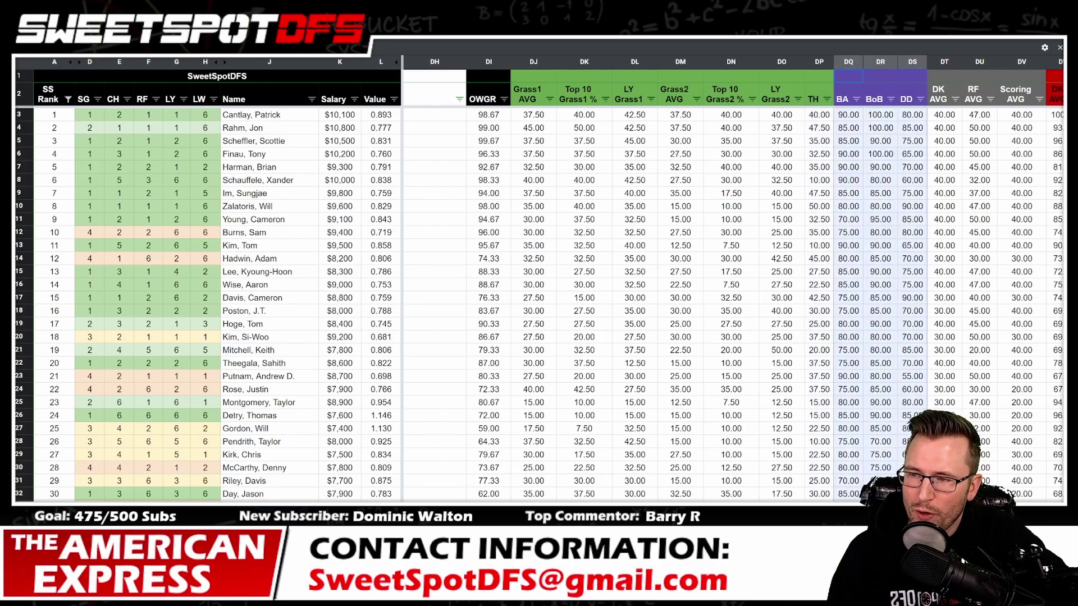
{"action": "scroll", "coordinate": [919, 61], "scroll_direction": "right", "scroll_amount": 5}
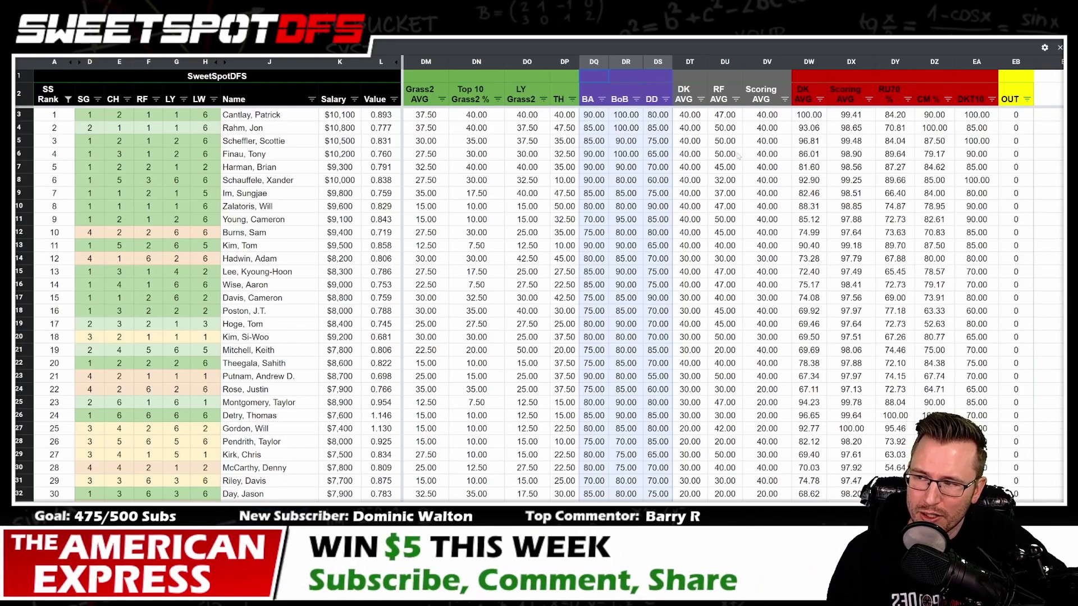
{"action": "left_click_drag", "start_coordinate": [689, 62], "coordinate": [779, 63]}
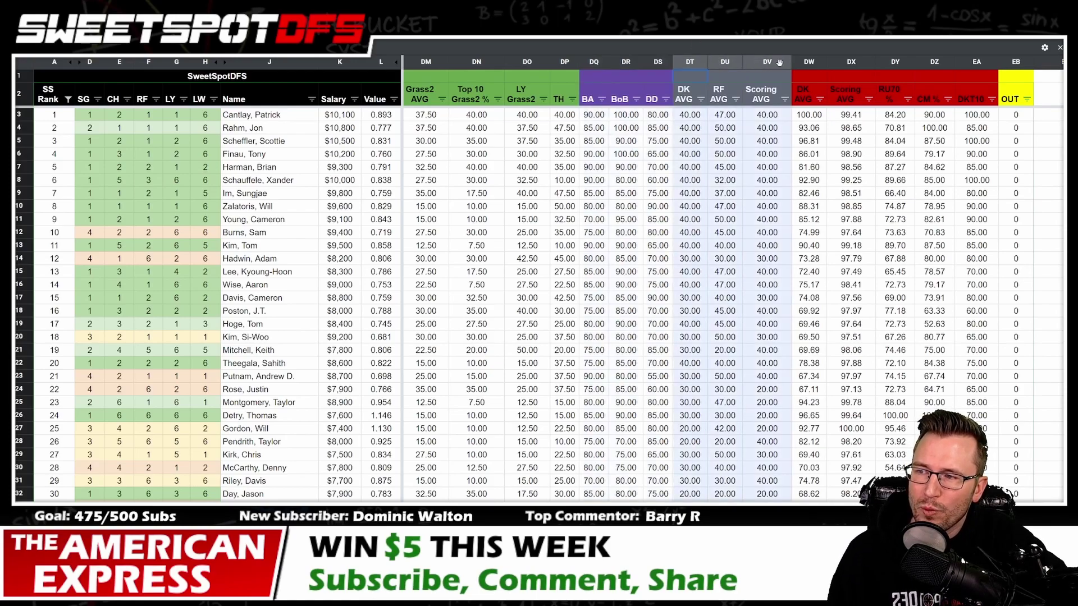
{"action": "left_click", "coordinate": [687, 100]}
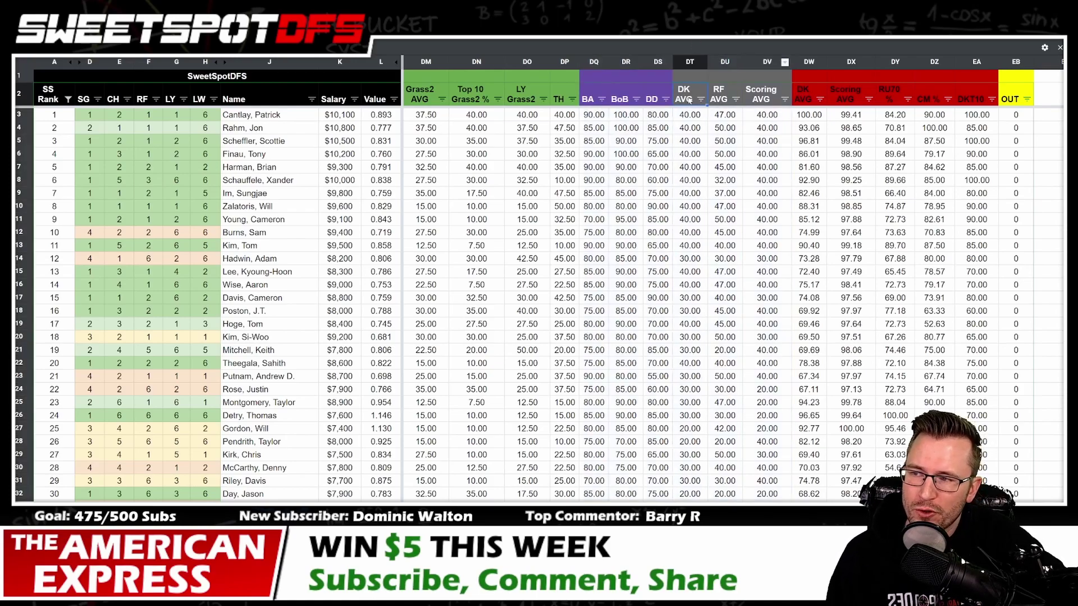
{"action": "left_click", "coordinate": [721, 100]}
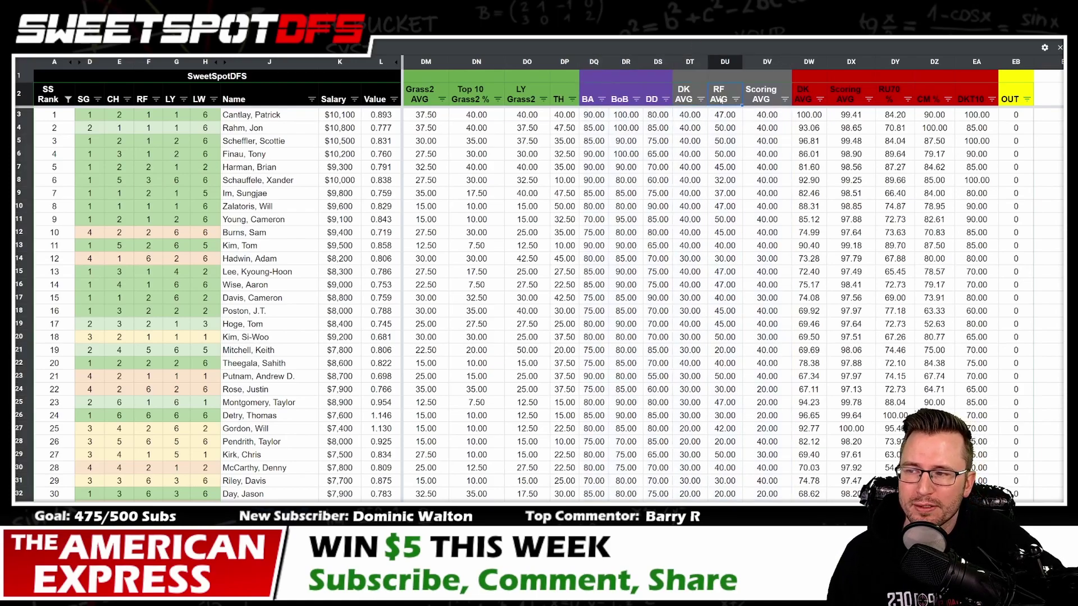
{"action": "left_click", "coordinate": [764, 93]}
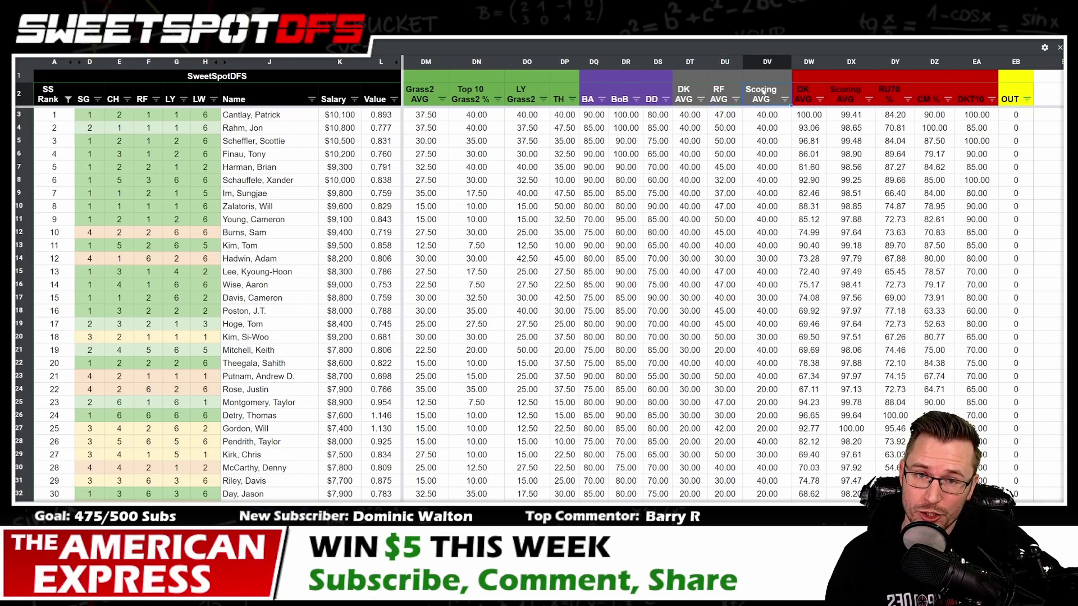
{"action": "left_click_drag", "start_coordinate": [767, 61], "coordinate": [690, 62]}
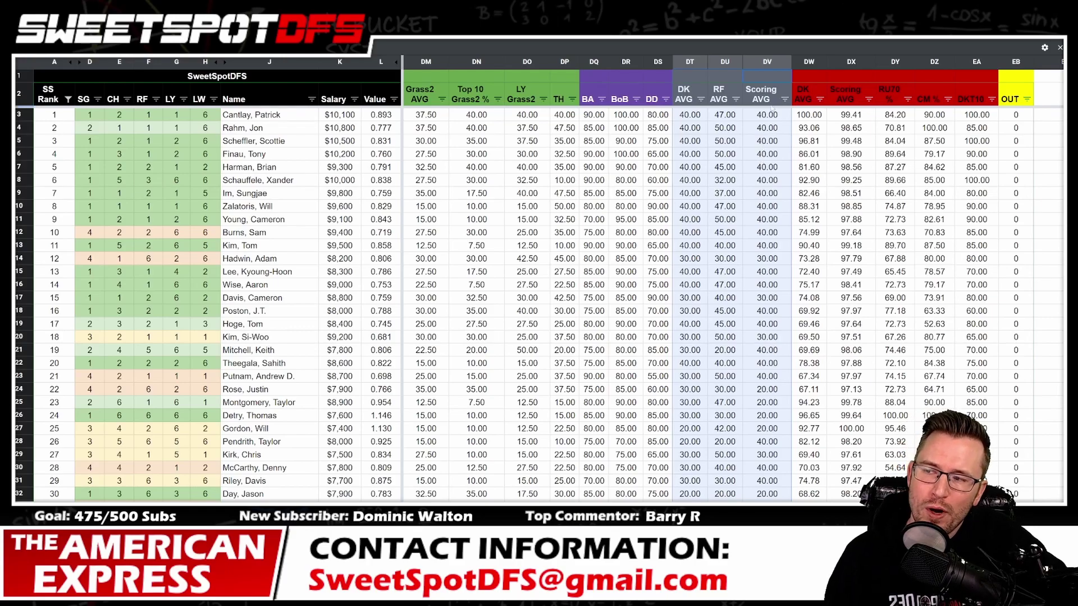
{"action": "left_click", "coordinate": [699, 145]}
{"action": "left_click_drag", "start_coordinate": [690, 62], "coordinate": [764, 62]}
{"action": "right_click", "coordinate": [760, 61]}
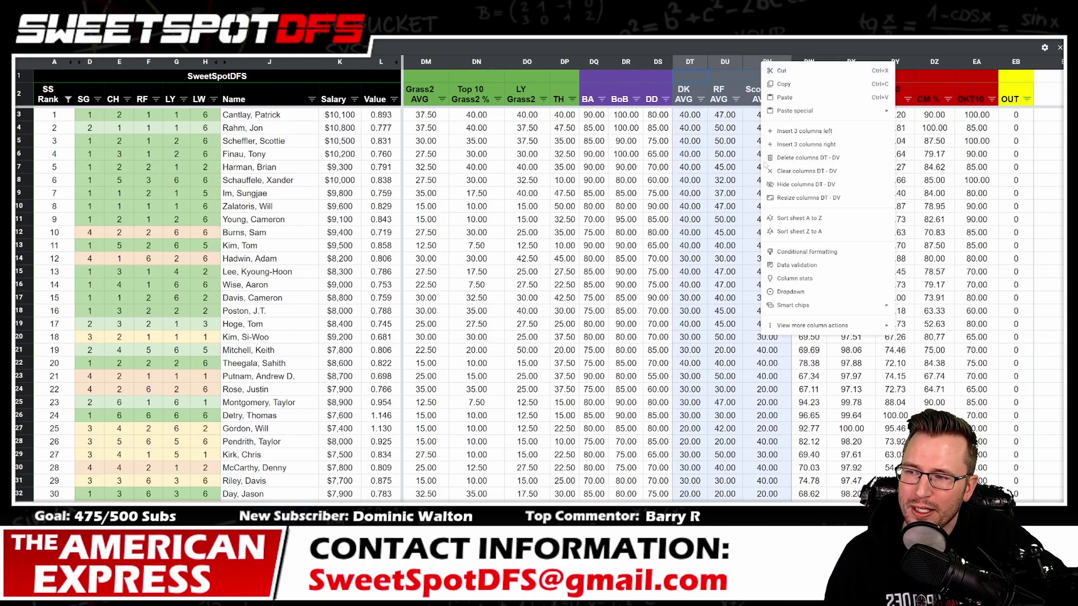
{"action": "left_click", "coordinate": [920, 171]}
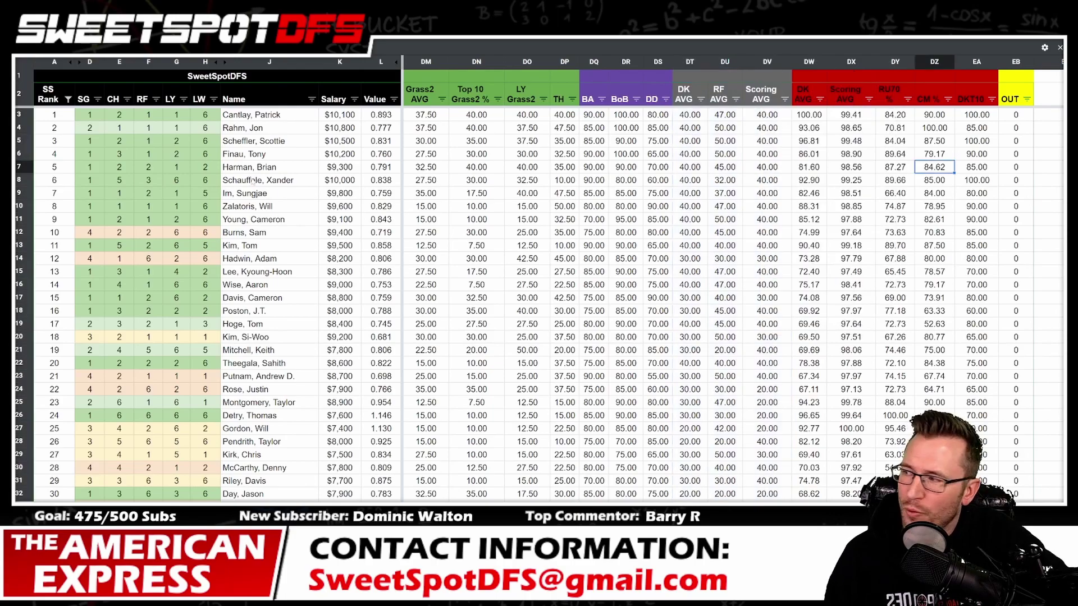
Step: Compare the first SS Rank entries with the Score values in column ED, focusing on row 3
{"action": "left_click_drag", "start_coordinate": [54, 114], "coordinate": [50, 240]}
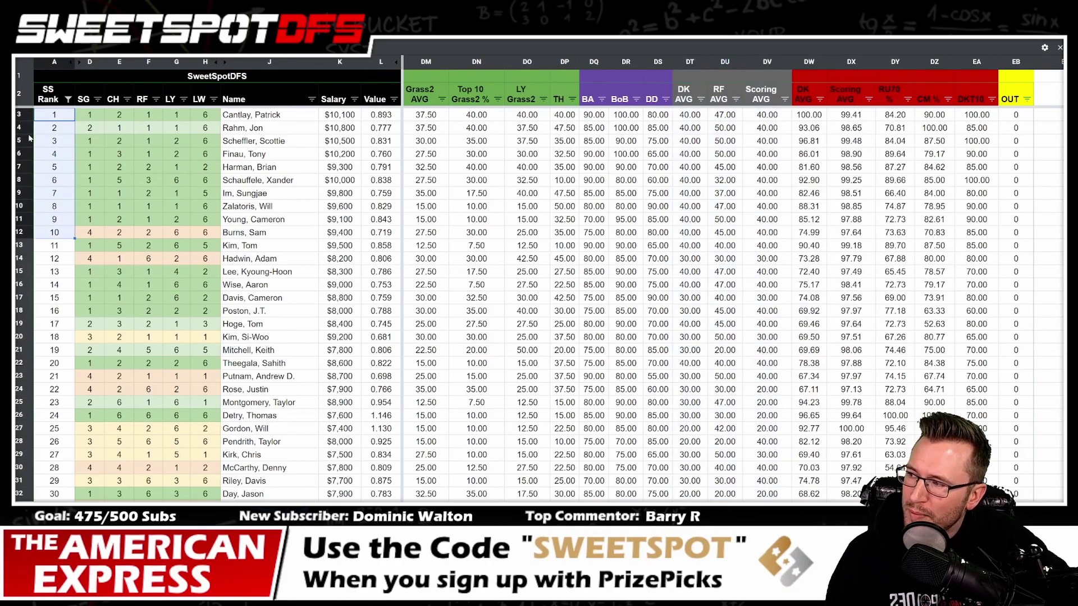
{"action": "left_click", "coordinate": [54, 119]}
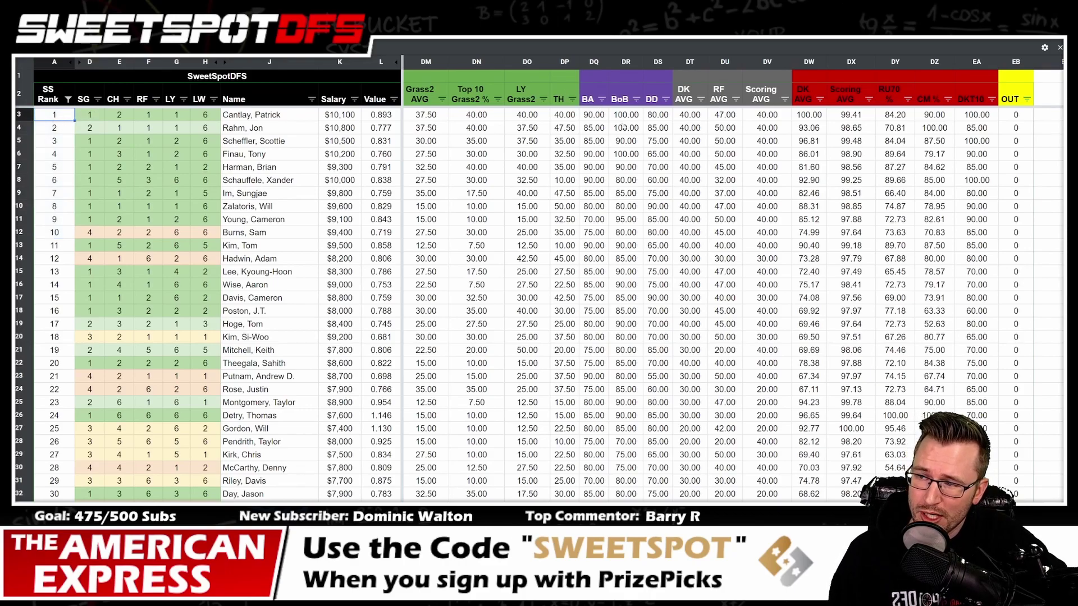
{"action": "scroll", "coordinate": [730, 280], "scroll_direction": "right", "scroll_amount": 3}
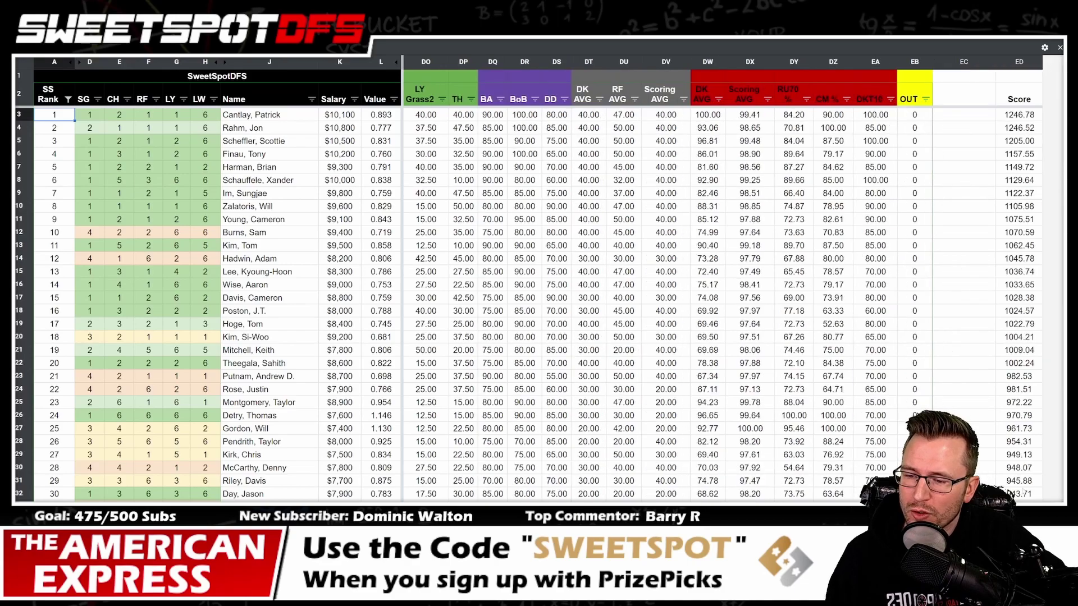
{"action": "left_click", "coordinate": [1018, 115]}
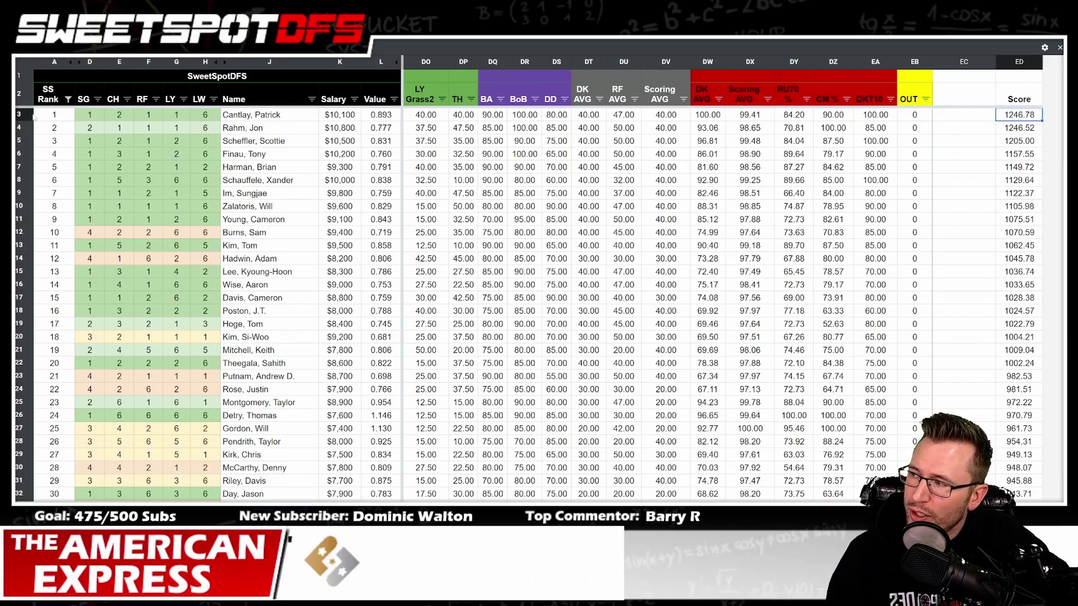
{"action": "left_click", "coordinate": [70, 115]}
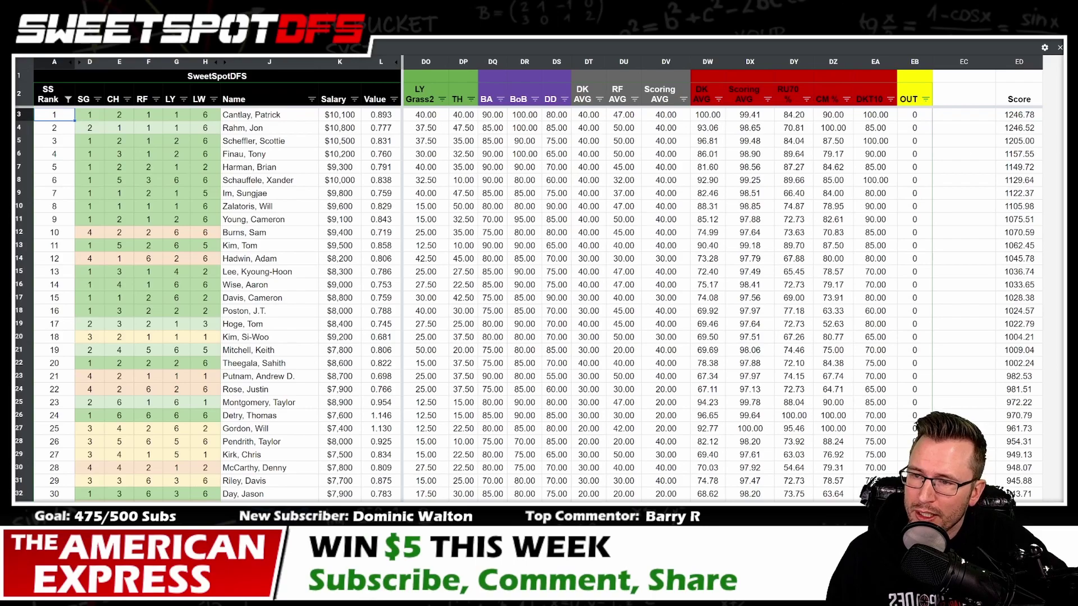
{"action": "left_click", "coordinate": [1013, 115]}
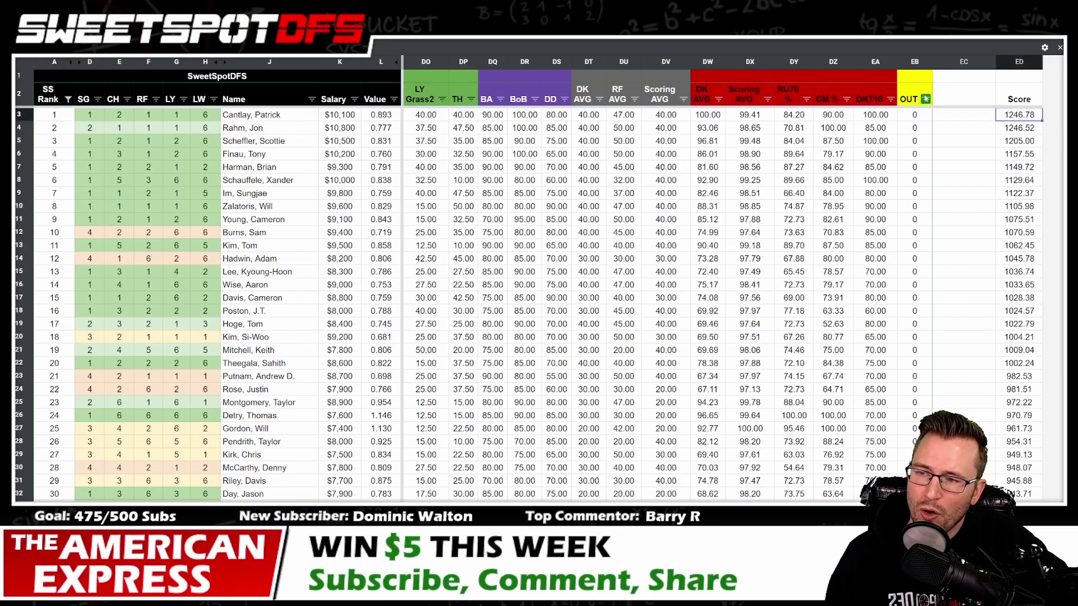
Step: Inspect the range of the DraftKings filter view outside full screen, and highlight the Score column ED back in full screen
{"action": "left_click", "coordinate": [919, 97]}
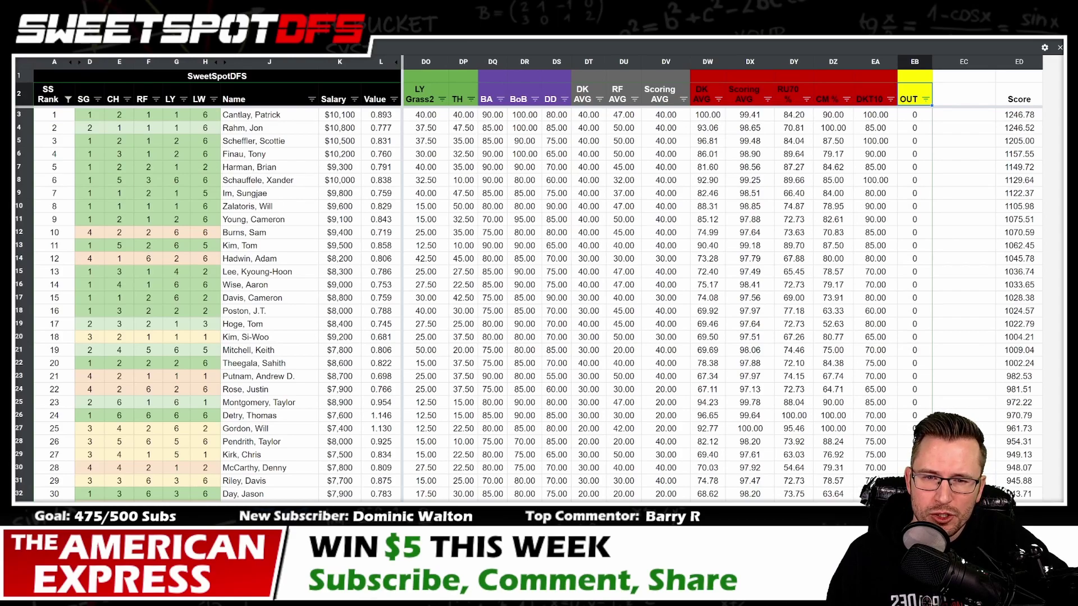
{"action": "key", "text": "Escape"}
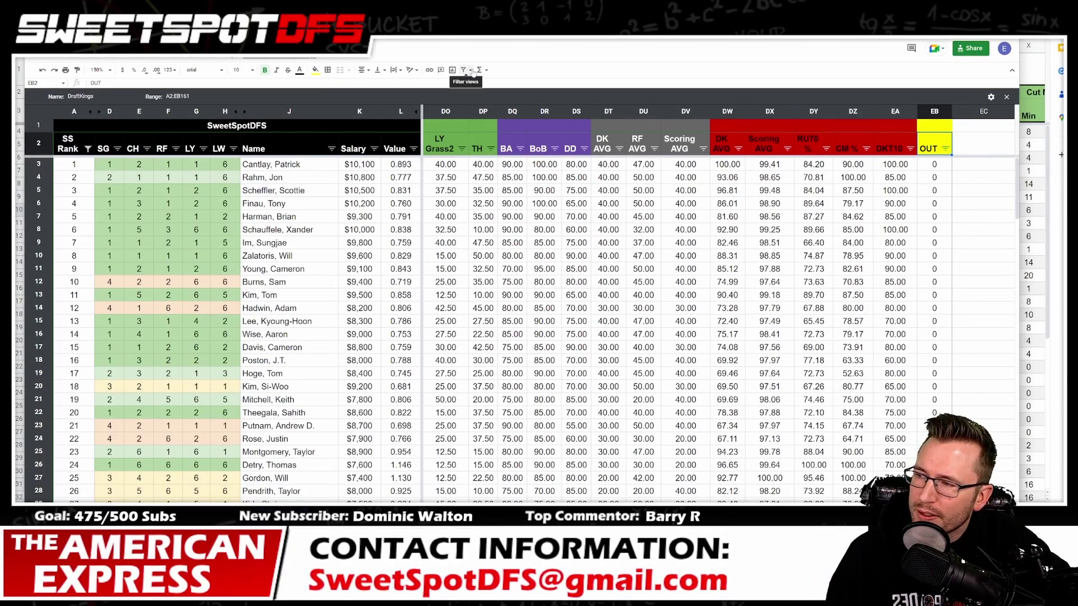
{"action": "left_click", "coordinate": [171, 96]}
{"action": "left_click", "coordinate": [176, 96]}
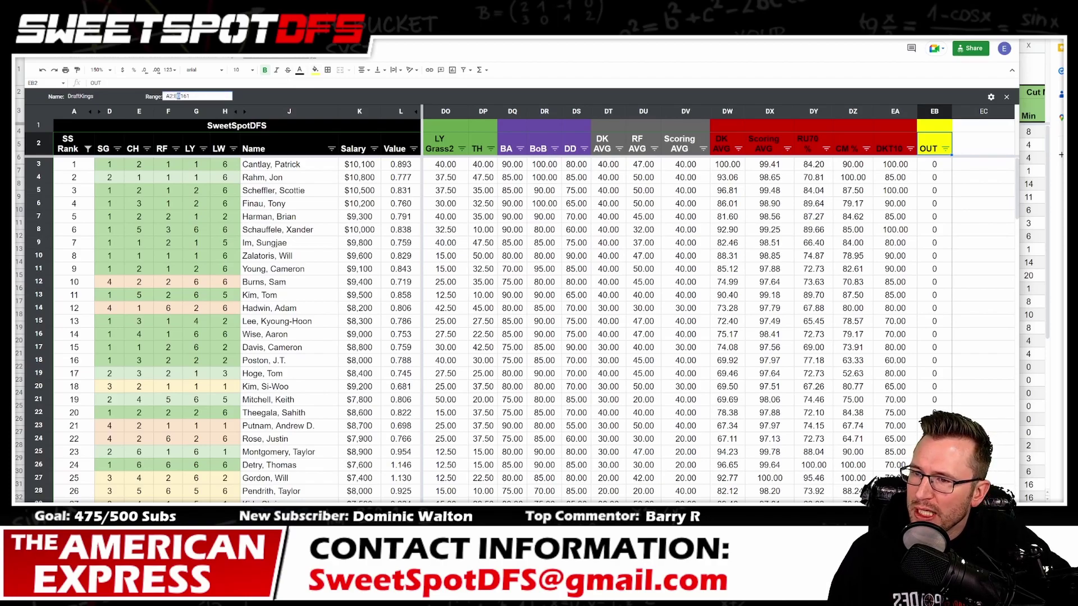
{"action": "left_click", "coordinate": [782, 280]}
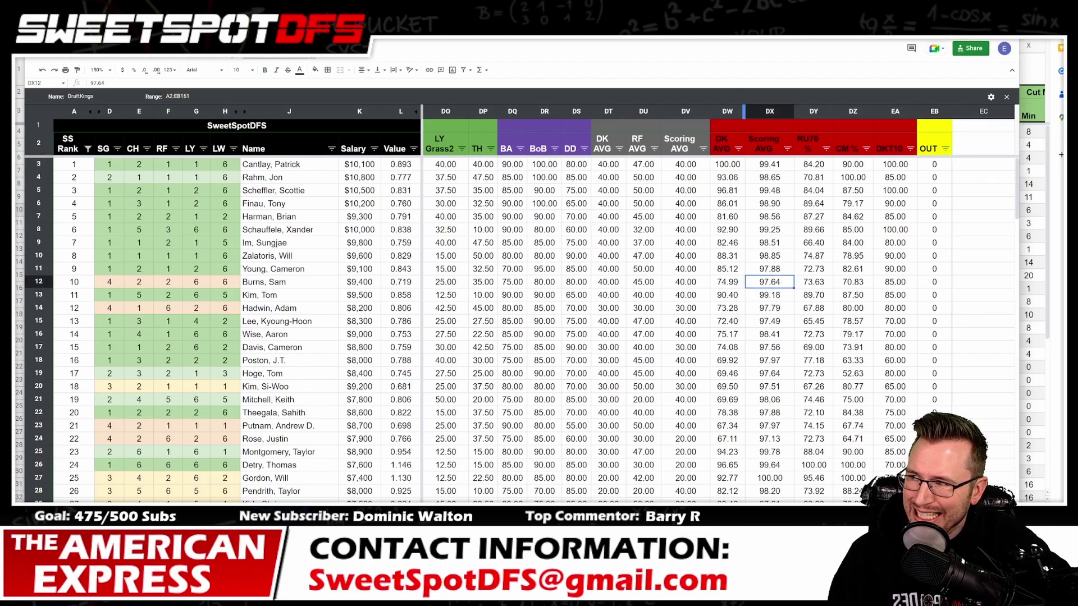
{"action": "key", "text": "ctrl+shift+f"}
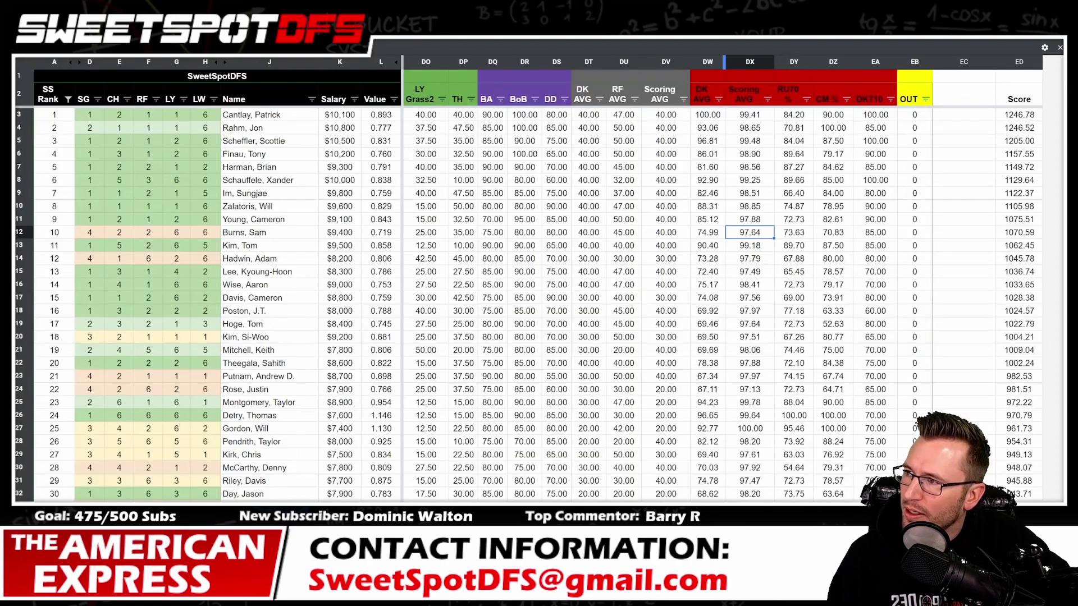
{"action": "left_click", "coordinate": [1018, 62]}
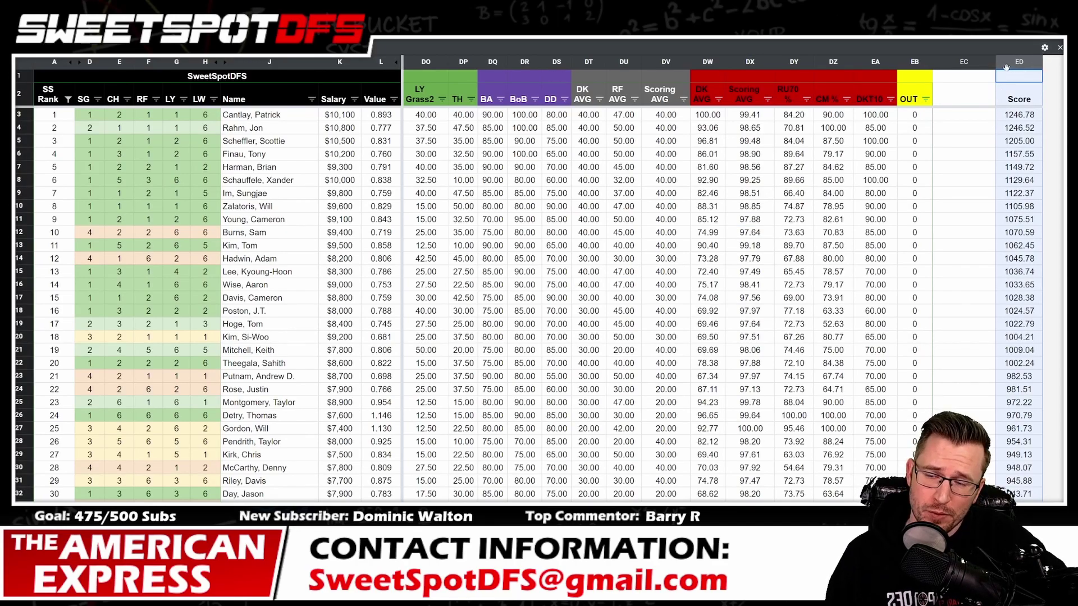
Step: Highlight the first two SS Rank entries, followed by the grey DK AVG, RF AVG and Scoring AVG columns DT to DV
{"action": "left_click", "coordinate": [53, 115]}
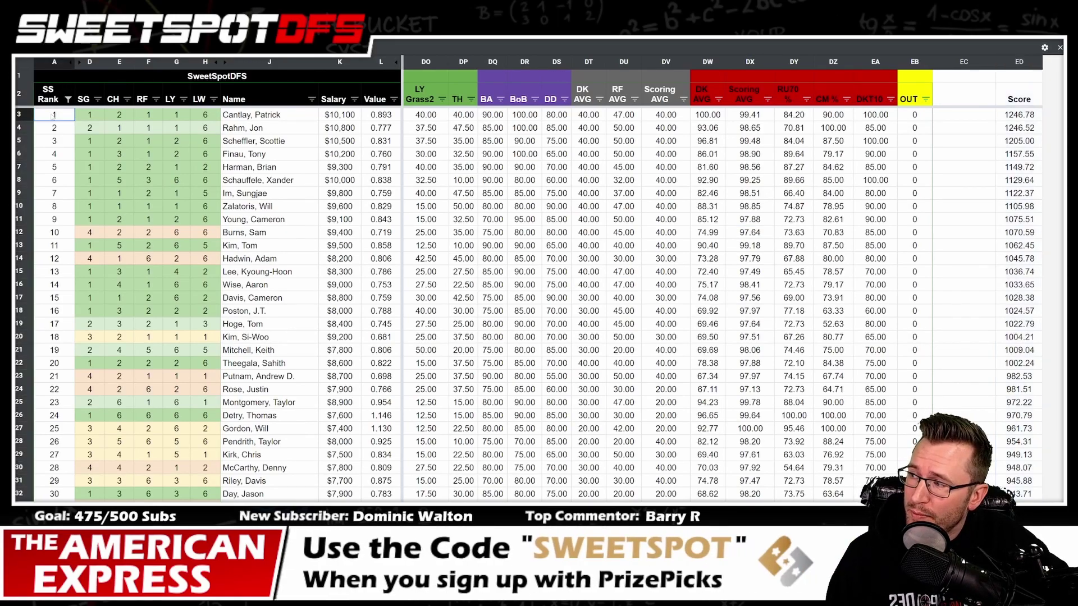
{"action": "left_click_drag", "start_coordinate": [54, 115], "coordinate": [72, 134]}
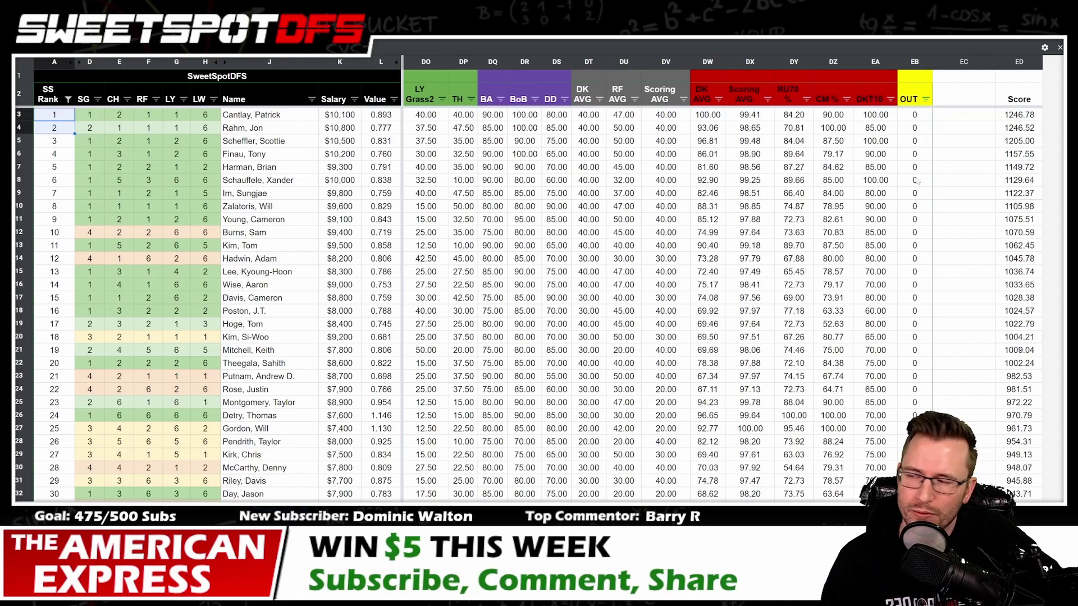
{"action": "left_click_drag", "start_coordinate": [598, 62], "coordinate": [678, 60]}
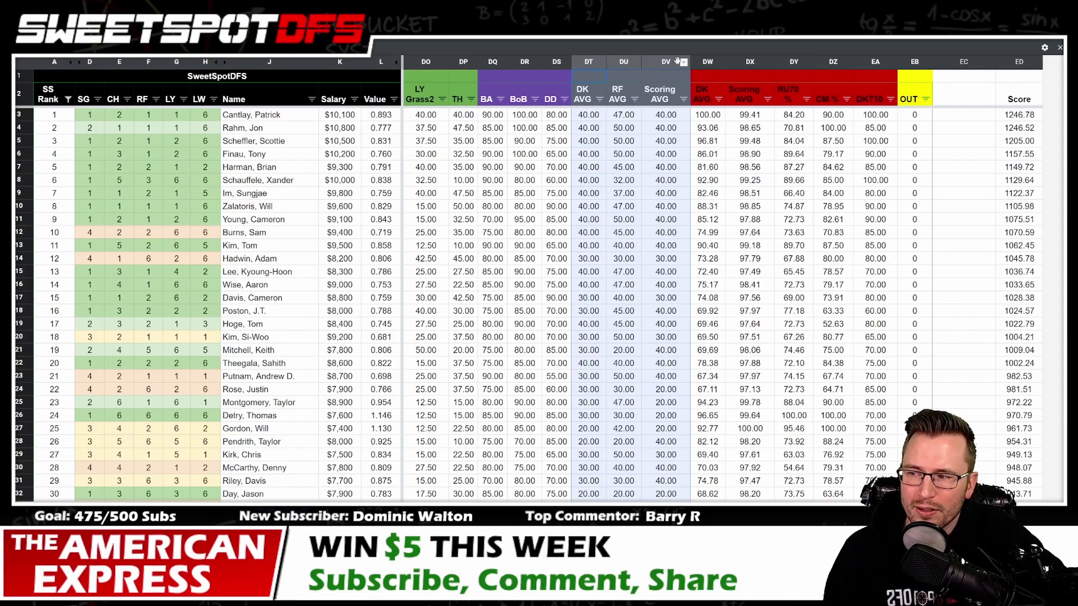
Step: Examine the grey DK AVG values in column DT, highlighting rows 3 to 13 and reading through to the last player and back
{"action": "left_click_drag", "start_coordinate": [588, 114], "coordinate": [587, 252]}
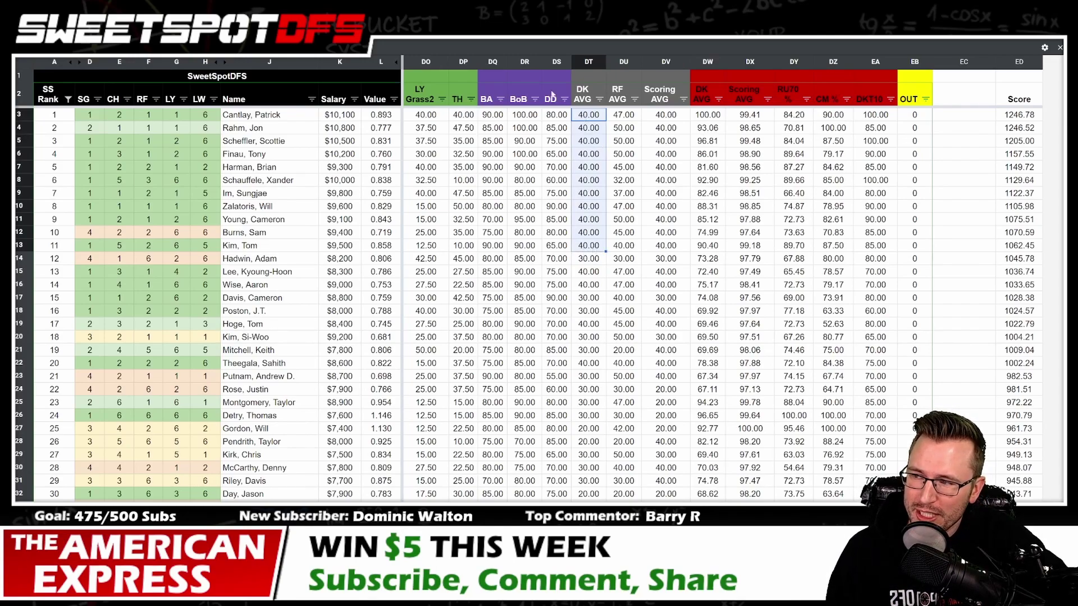
{"action": "left_click", "coordinate": [590, 260]}
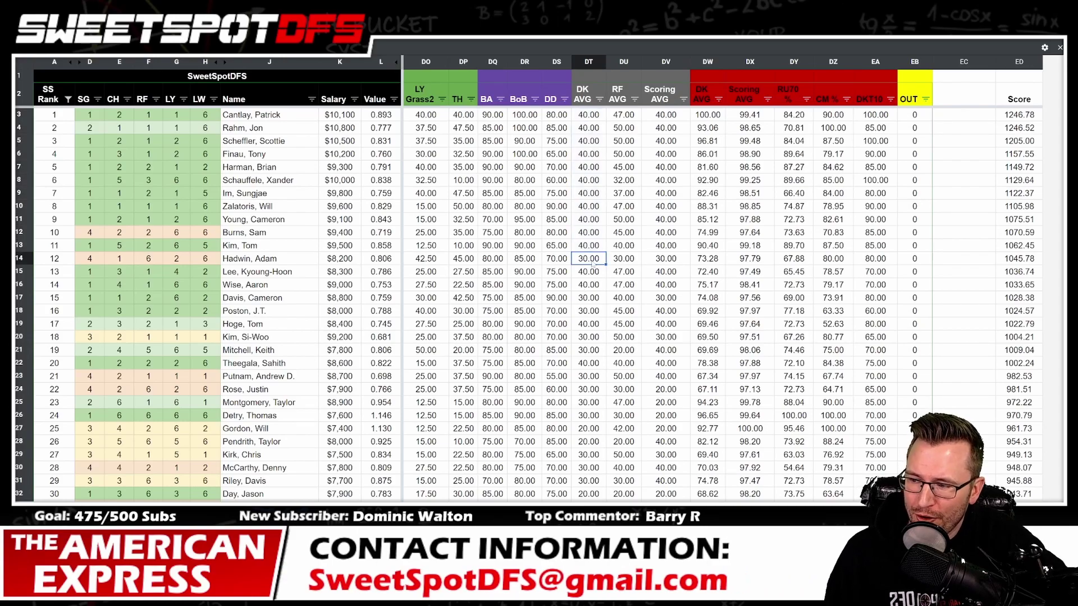
{"action": "scroll", "coordinate": [593, 289], "scroll_direction": "down", "scroll_amount": 20}
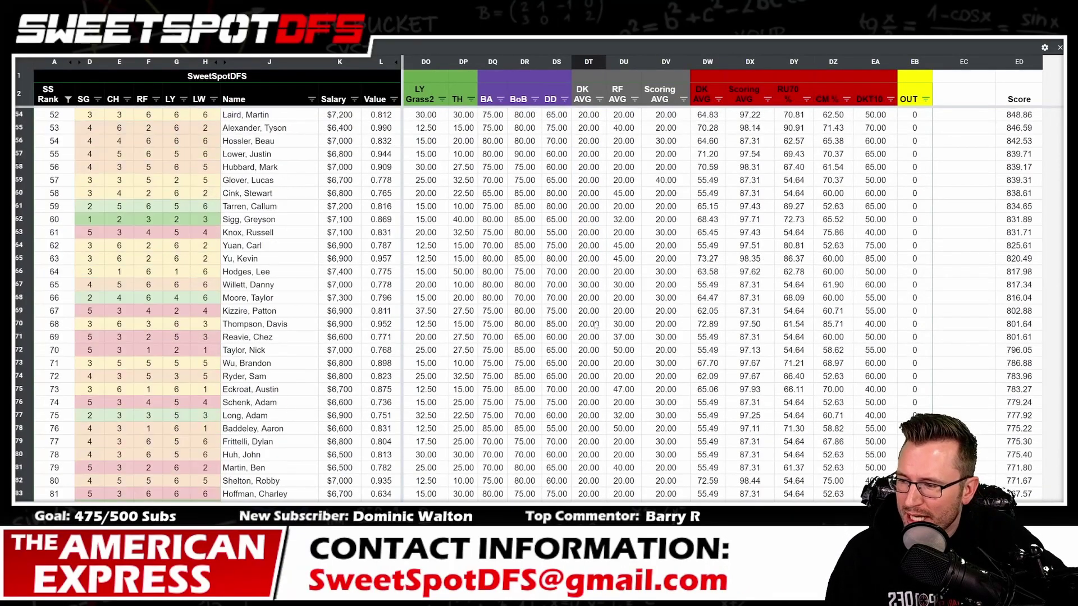
{"action": "scroll", "coordinate": [597, 329], "scroll_direction": "down", "scroll_amount": 15}
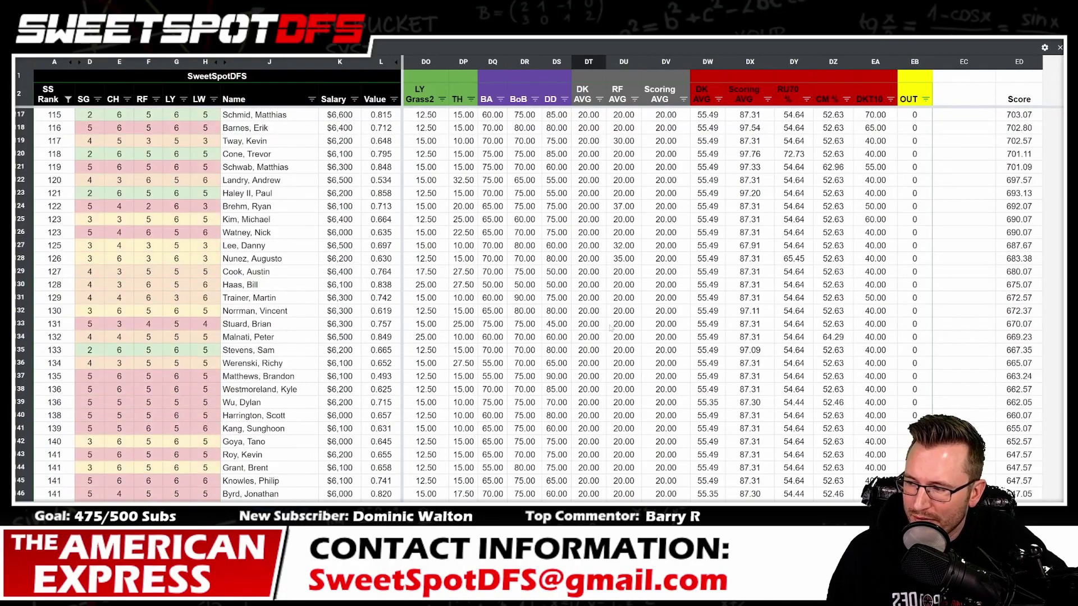
{"action": "scroll", "coordinate": [611, 325], "scroll_direction": "down", "scroll_amount": 5}
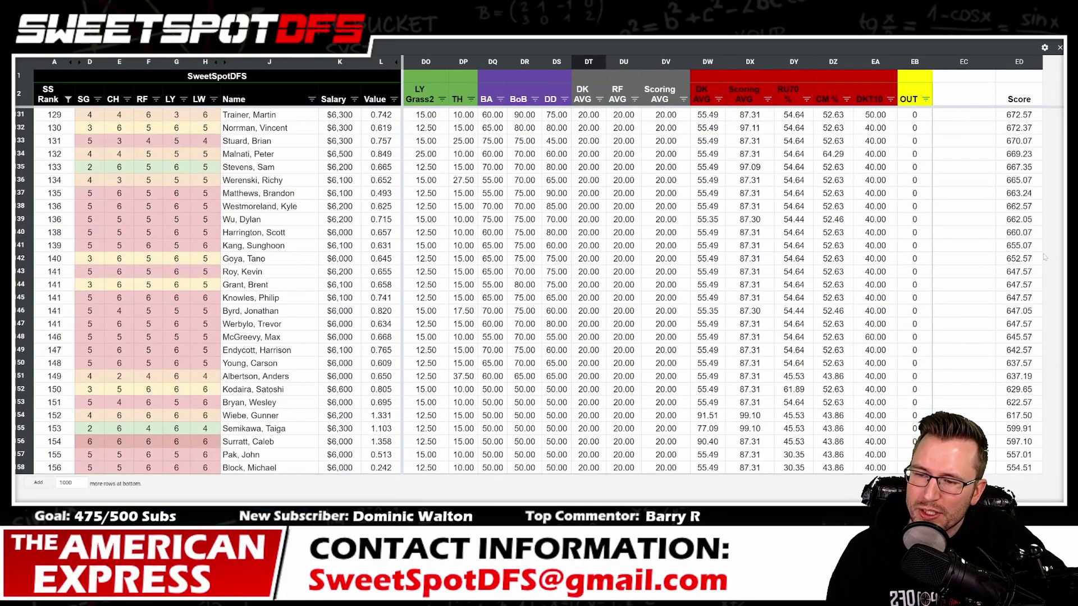
{"action": "scroll", "coordinate": [595, 303], "scroll_direction": "up", "scroll_amount": 10}
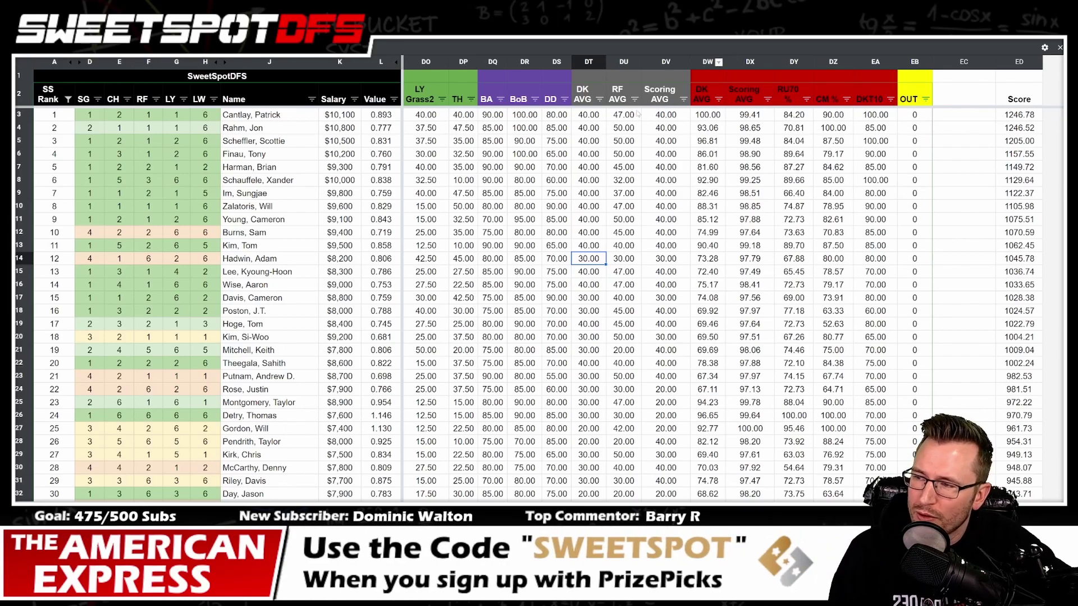
Step: Highlight the red columns DW to EA, then go through their row 3 values one by one from DK AVG to DKT10
{"action": "key", "text": "ctrl+z"}
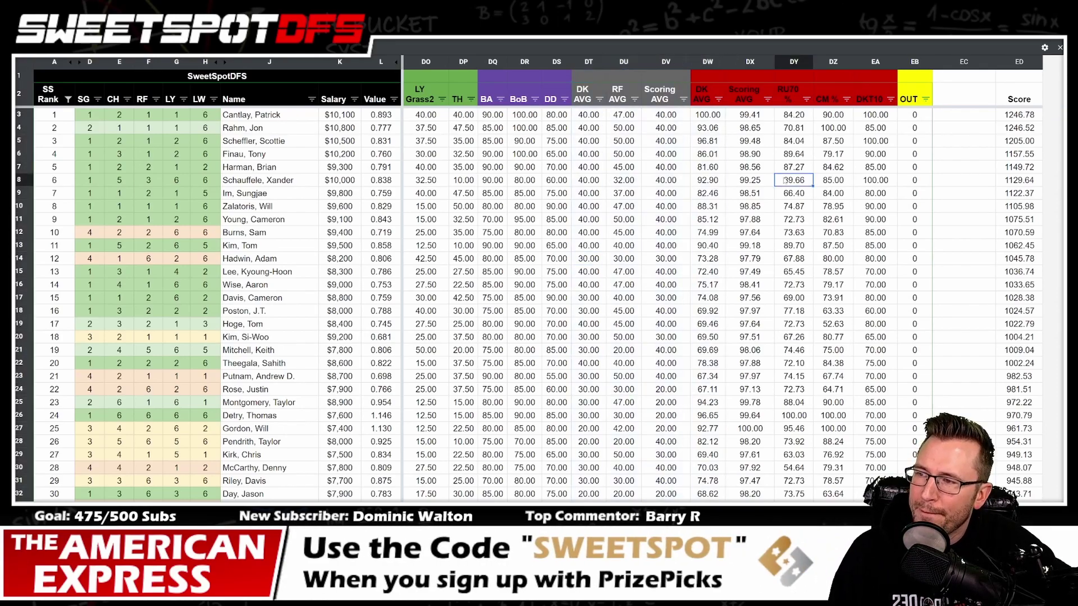
{"action": "left_click_drag", "start_coordinate": [707, 62], "coordinate": [869, 63]}
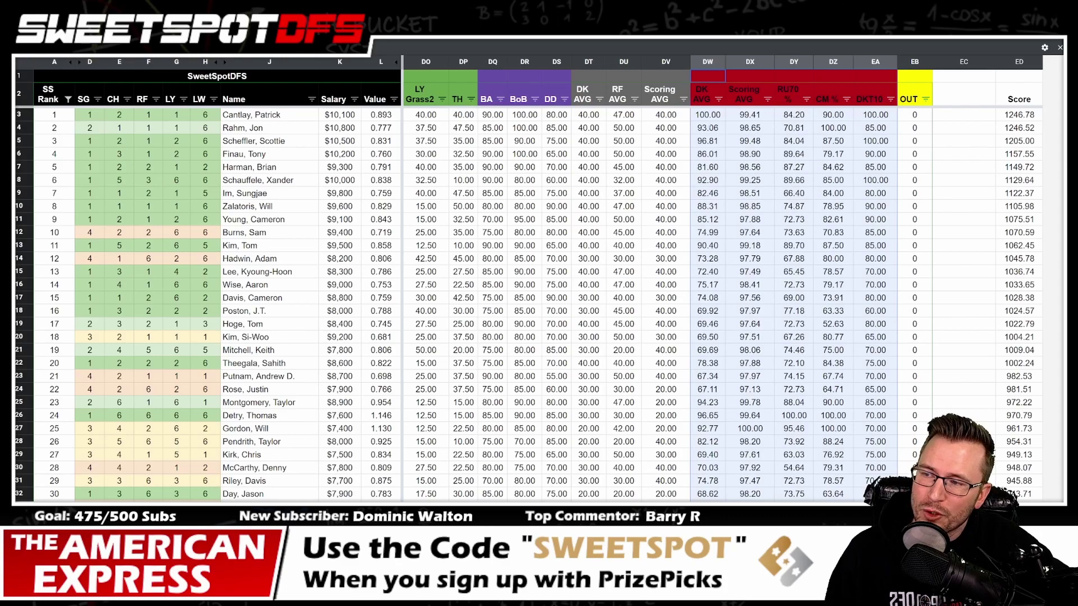
{"action": "left_click", "coordinate": [707, 116]}
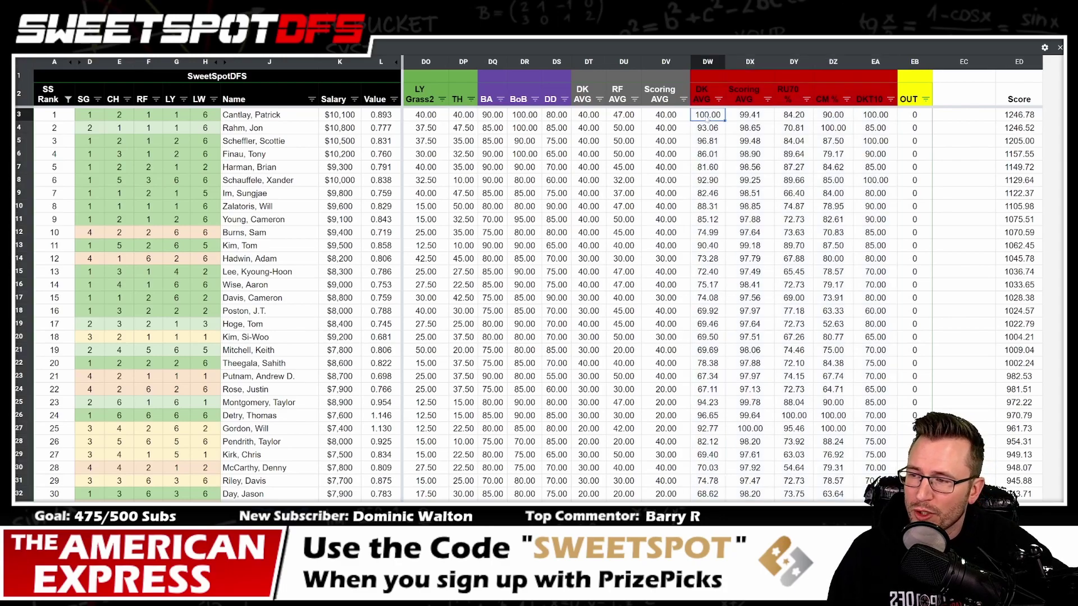
{"action": "left_click", "coordinate": [749, 117]}
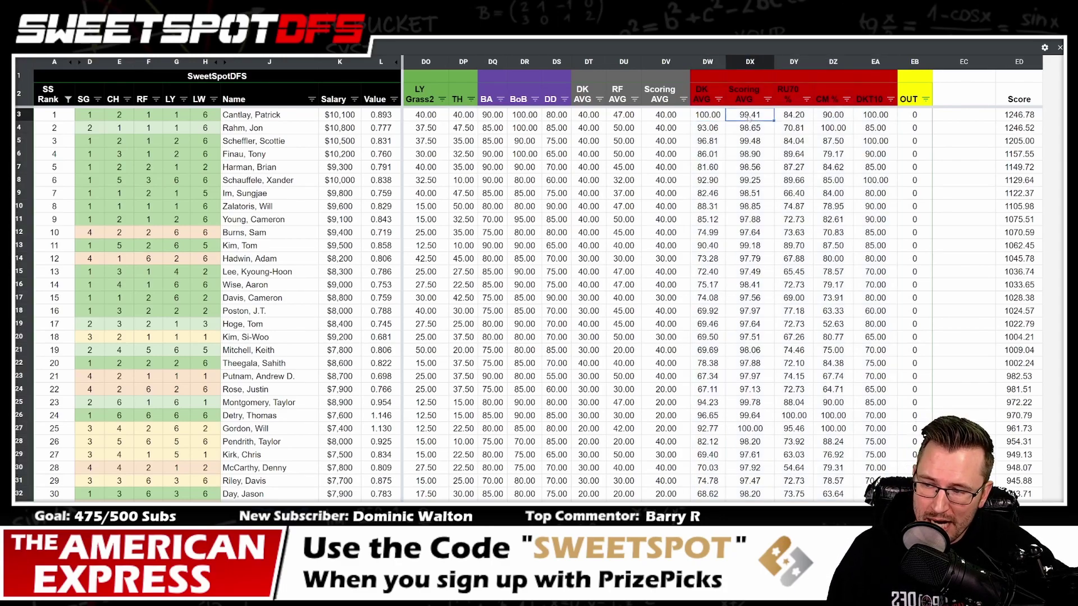
{"action": "left_click", "coordinate": [792, 116]}
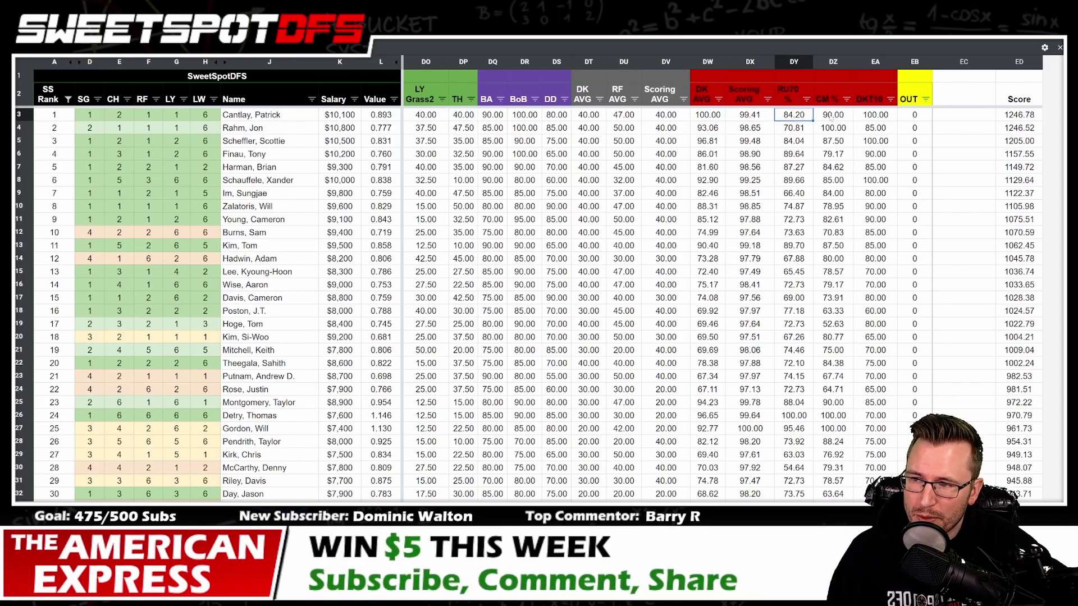
{"action": "left_click", "coordinate": [833, 116]}
{"action": "left_click", "coordinate": [862, 115]}
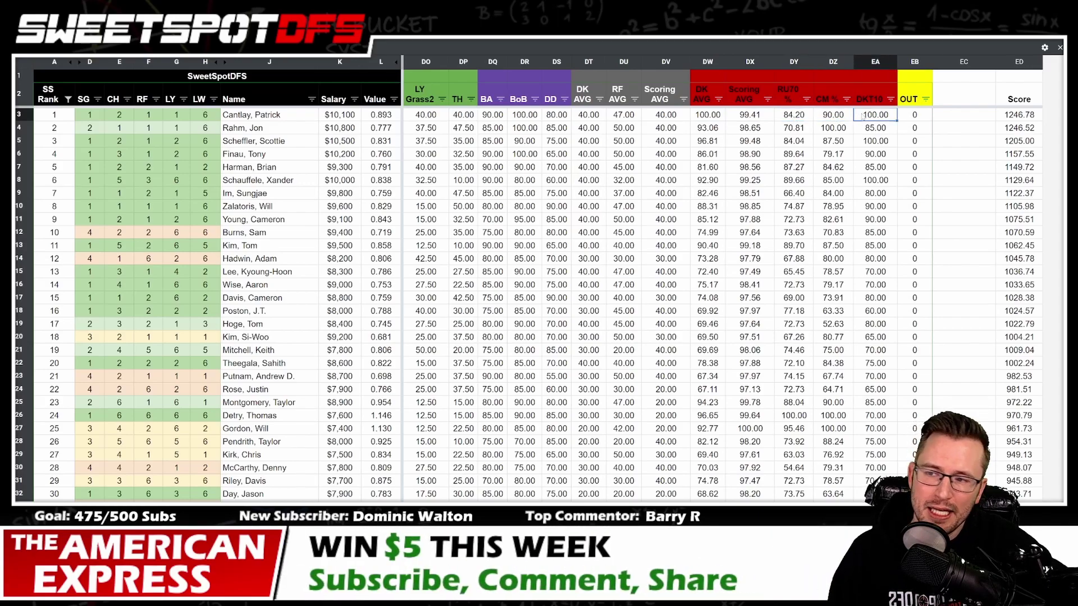
Step: Compare the red columns DW to EA with the TH through Scoring AVG columns DP to DV by highlighting each group
{"action": "left_click_drag", "start_coordinate": [707, 62], "coordinate": [857, 103]}
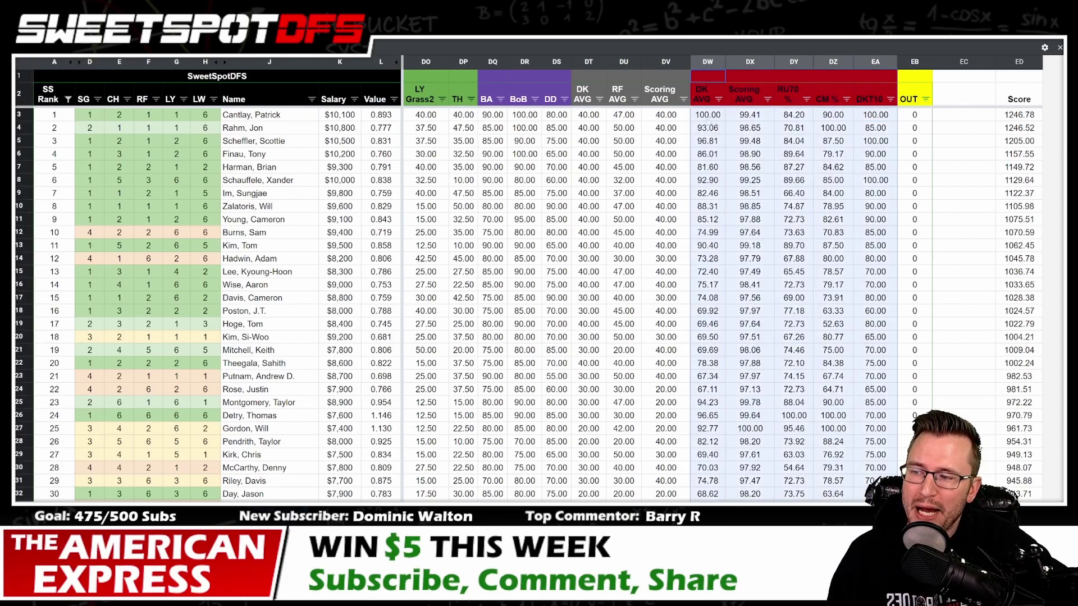
{"action": "left_click", "coordinate": [711, 115]}
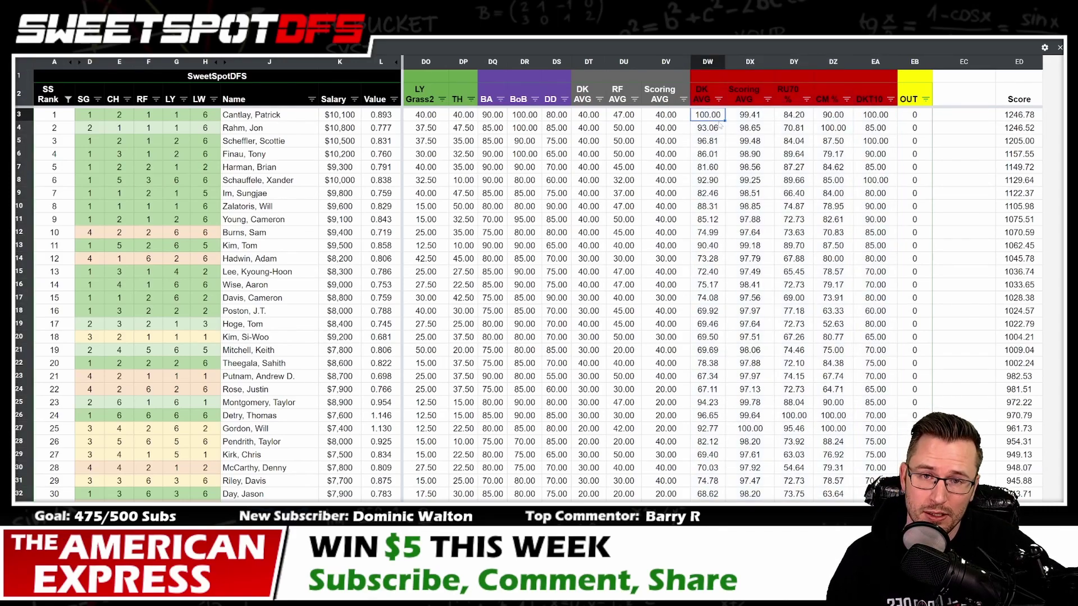
{"action": "left_click_drag", "start_coordinate": [665, 62], "coordinate": [460, 62]}
{"action": "left_click", "coordinate": [748, 167]}
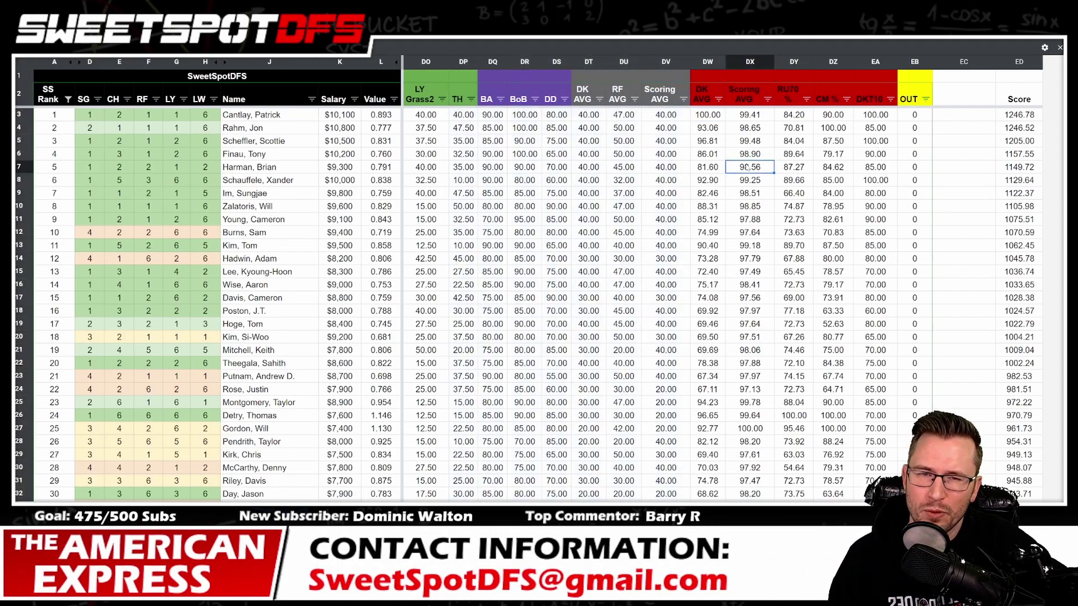
Step: Highlight the red columns again, then compare the red DK AVG value in DW3 with the values in DW4 to DW21
{"action": "left_click_drag", "start_coordinate": [708, 62], "coordinate": [875, 62]}
{"action": "left_click", "coordinate": [717, 116]}
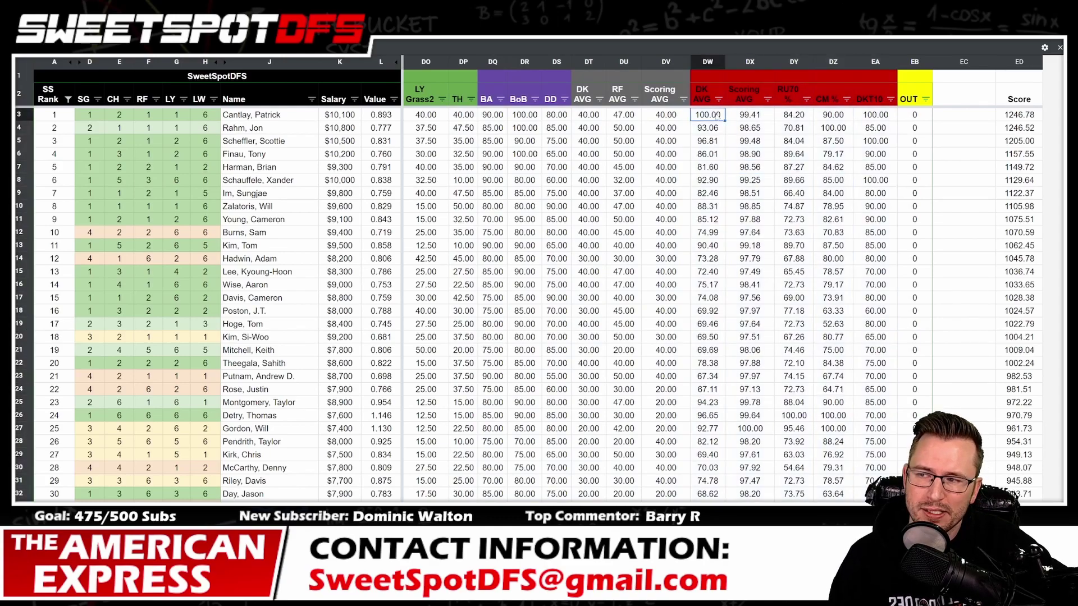
{"action": "left_click_drag", "start_coordinate": [710, 129], "coordinate": [706, 350]}
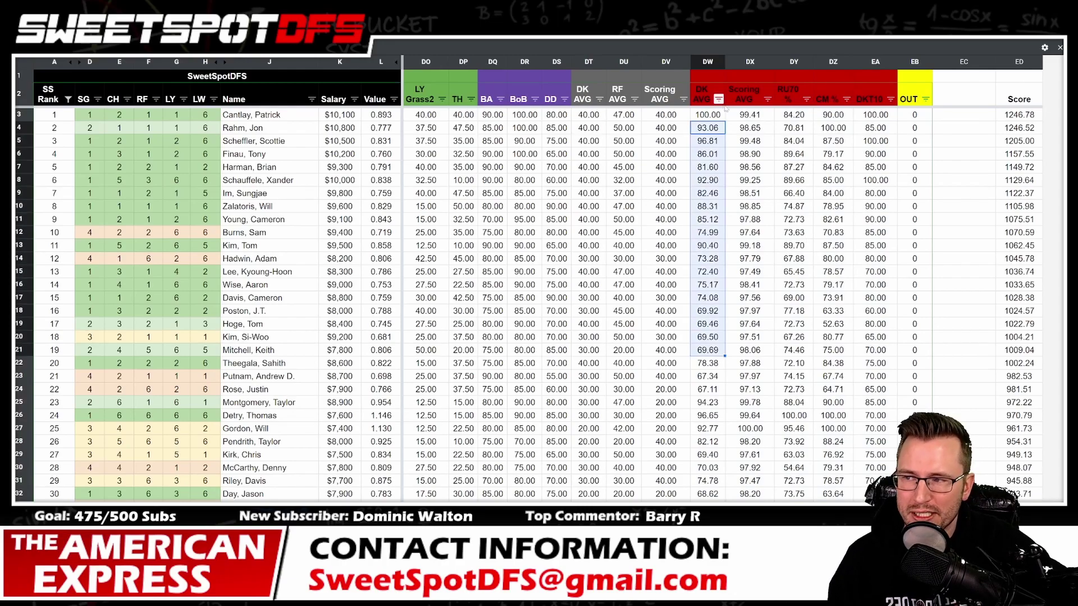
{"action": "left_click", "coordinate": [711, 116]}
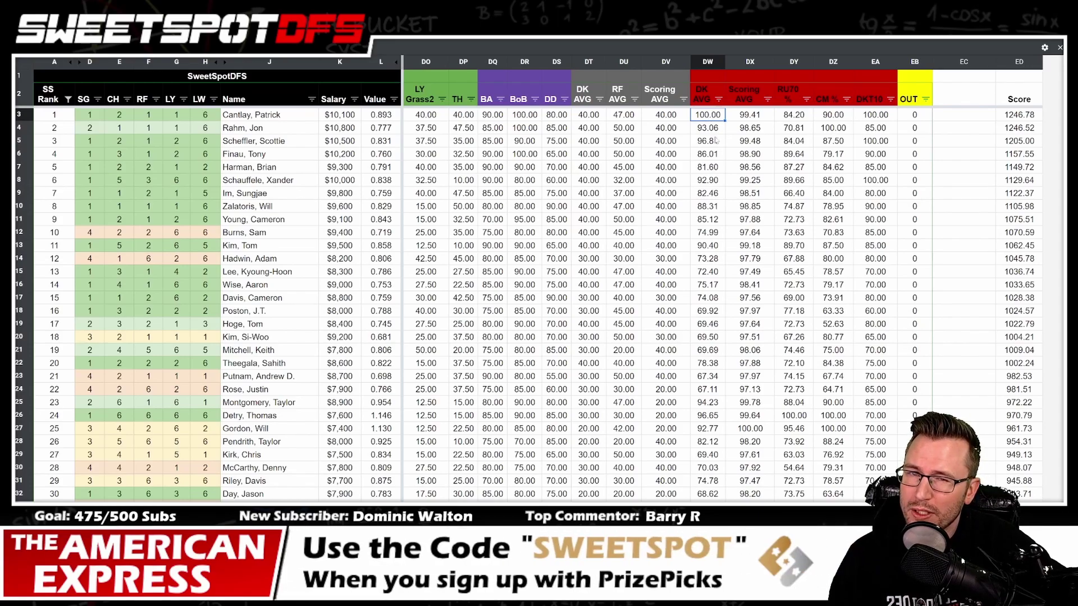
Step: Return to the first columns of the sheet and highlight the top five SS Rank entries in A3 to A7
{"action": "key", "text": "Home"}
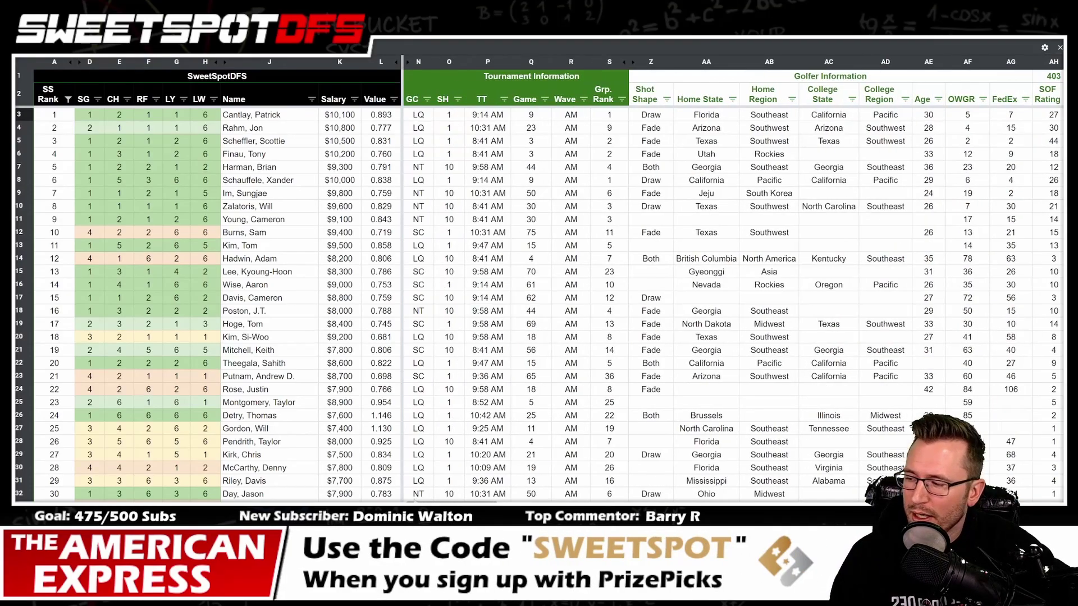
{"action": "left_click", "coordinate": [57, 114]}
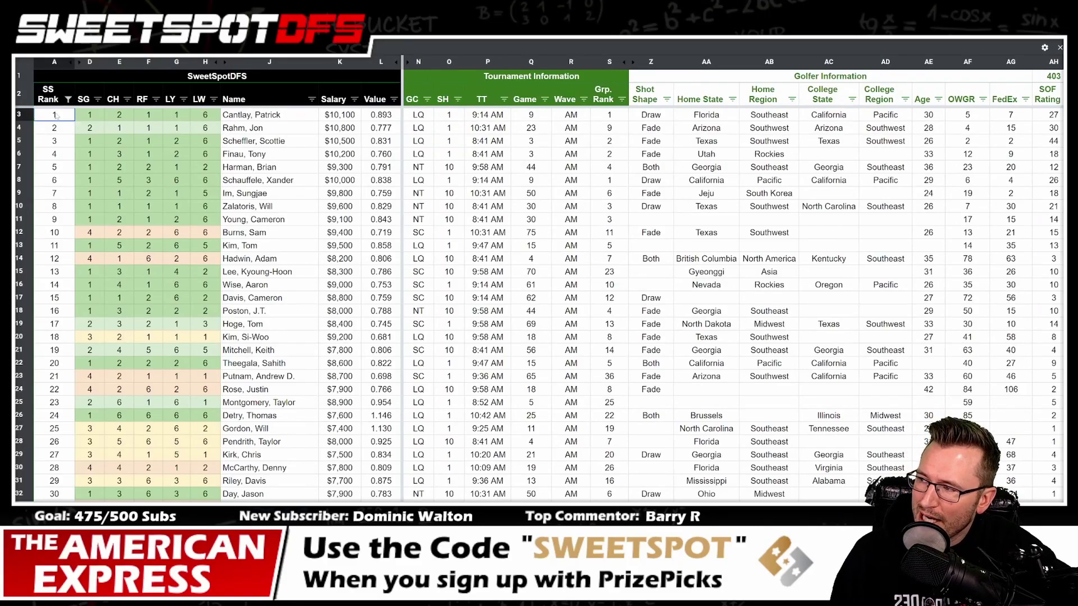
{"action": "left_click_drag", "start_coordinate": [57, 115], "coordinate": [61, 176]}
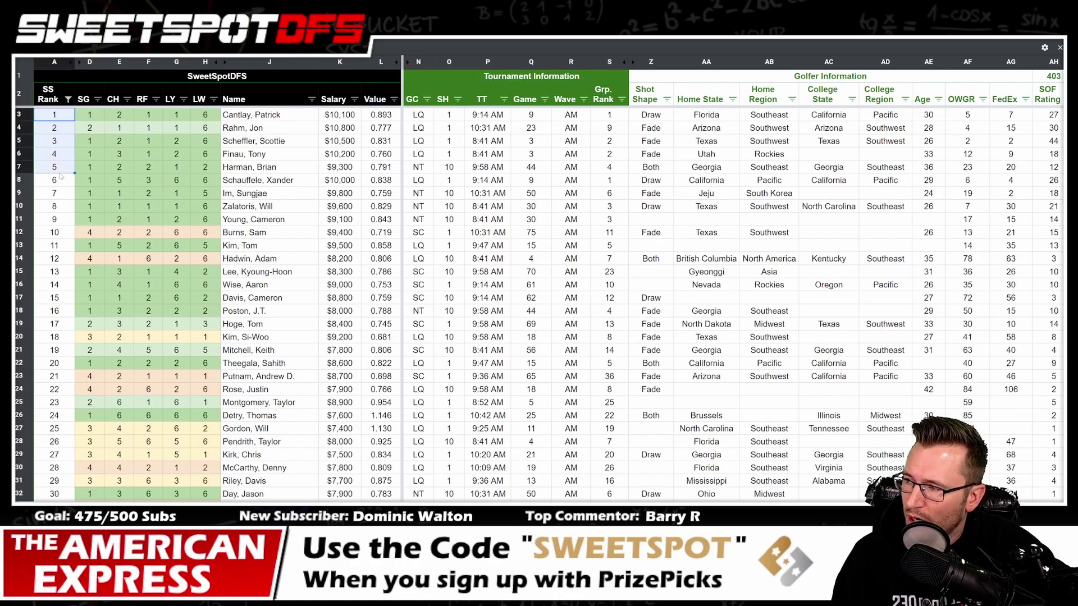
Step: Highlight the Salary values in rows 3 to 15 and sort the table by Salary from highest to lowest
{"action": "left_click_drag", "start_coordinate": [344, 115], "coordinate": [342, 273]}
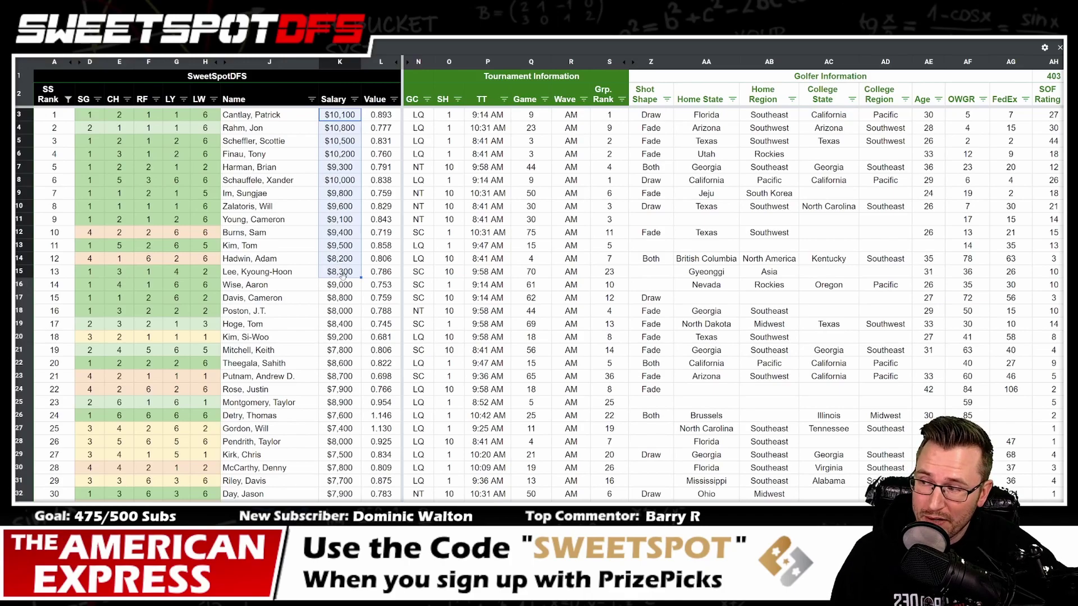
{"action": "left_click", "coordinate": [449, 193]}
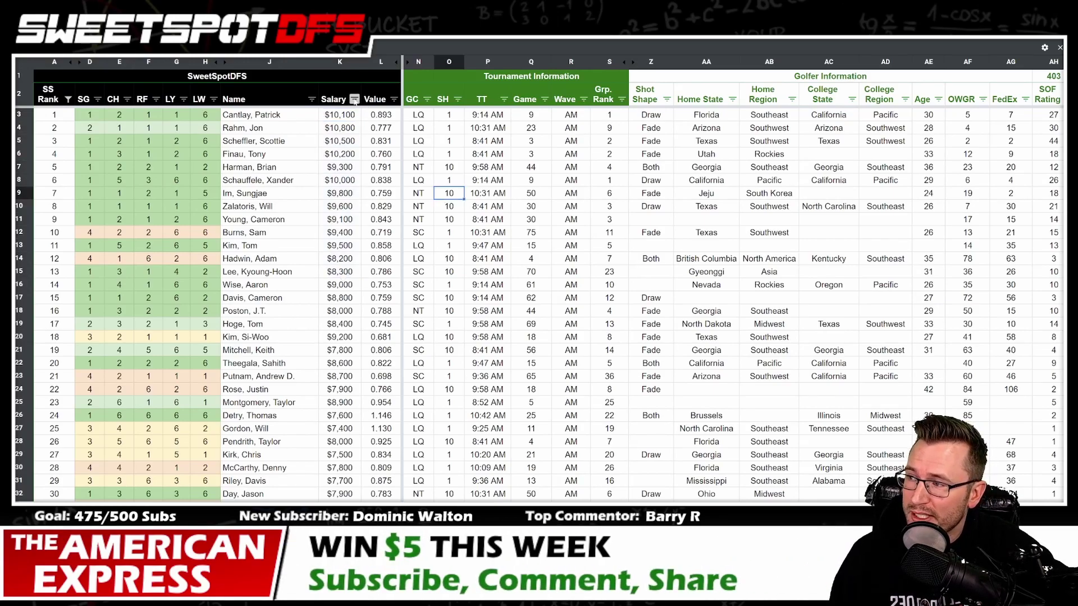
{"action": "left_click", "coordinate": [354, 100]}
{"action": "left_click", "coordinate": [284, 137]}
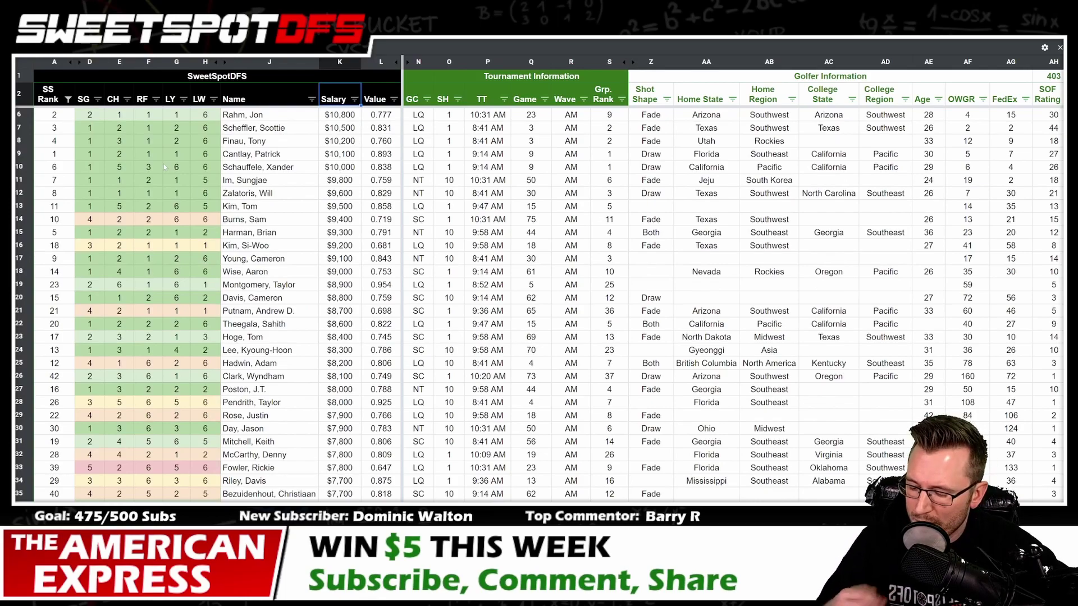
Step: Examine the players in rows 13 and 14 against the names in J6 to J14, highlighting each of the two rows separately
{"action": "left_click_drag", "start_coordinate": [18, 206], "coordinate": [18, 219]}
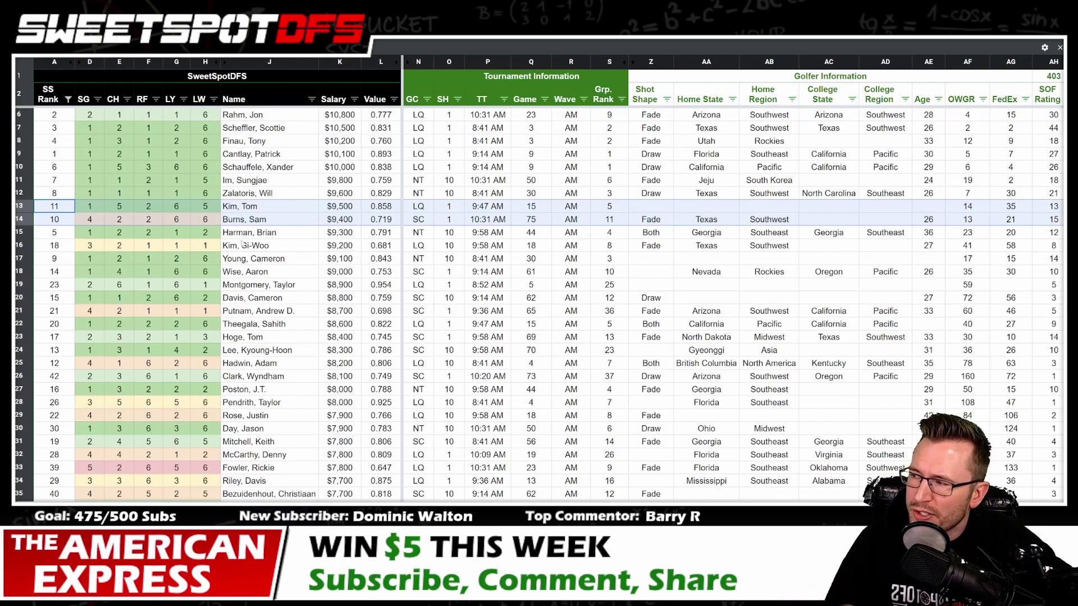
{"action": "left_click_drag", "start_coordinate": [258, 115], "coordinate": [253, 220]}
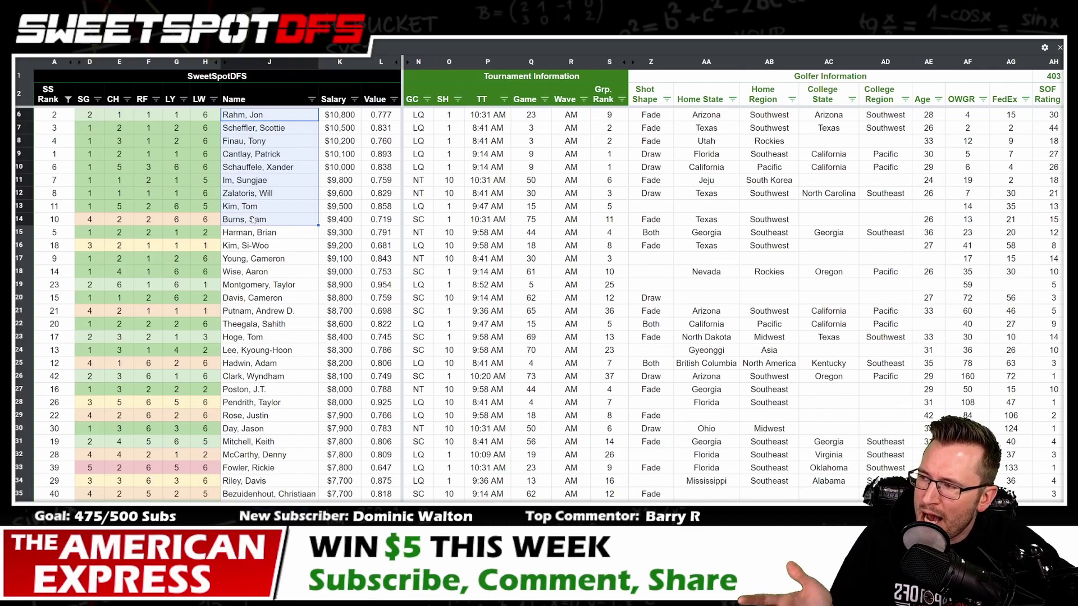
{"action": "left_click", "coordinate": [19, 219]}
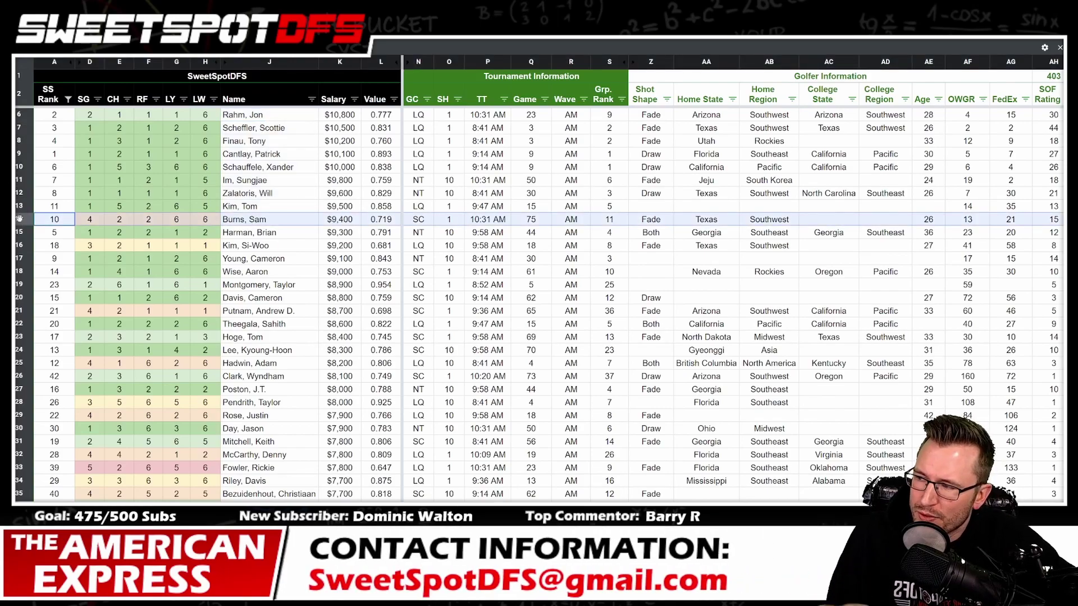
{"action": "left_click", "coordinate": [20, 206]}
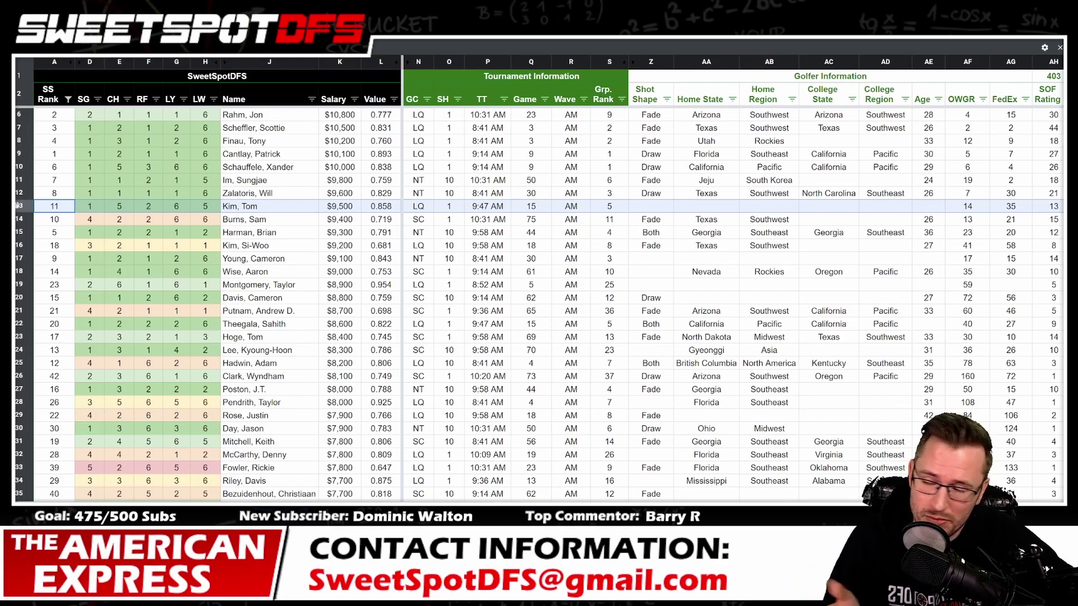
Step: Highlight the players in rows 15 and 16 in turn, followed by all names from J16 up to J6
{"action": "left_click", "coordinate": [18, 231]}
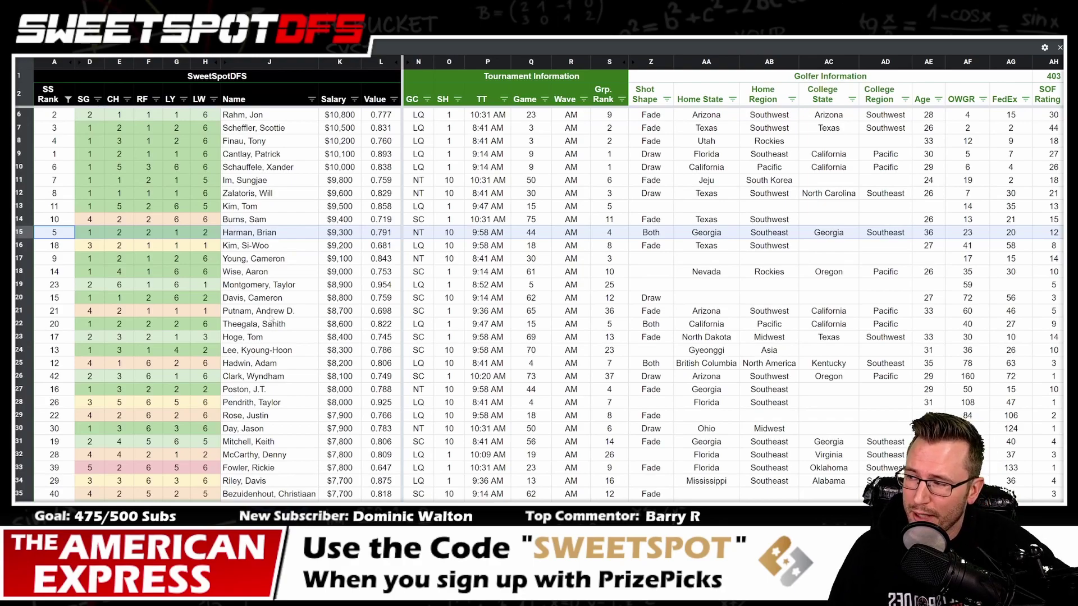
{"action": "left_click", "coordinate": [29, 246]}
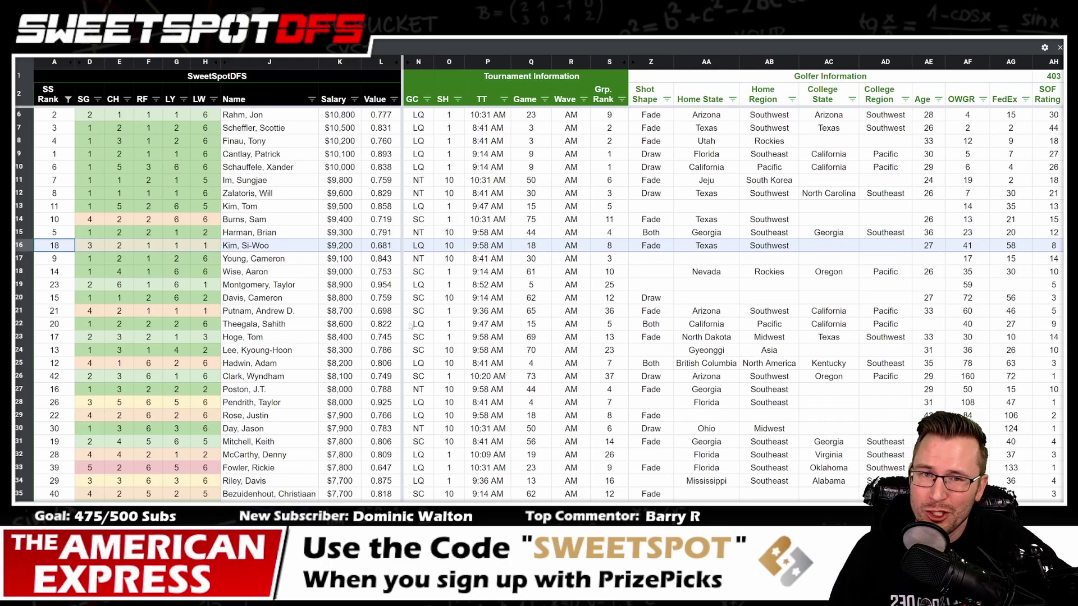
{"action": "left_click", "coordinate": [302, 247]}
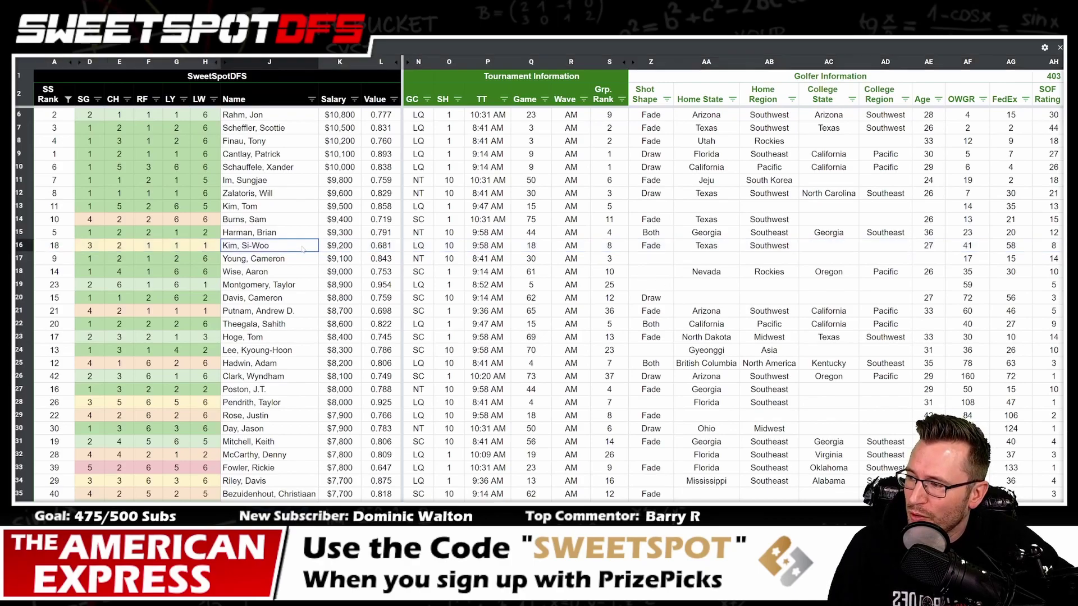
{"action": "left_click_drag", "start_coordinate": [302, 249], "coordinate": [310, 122]}
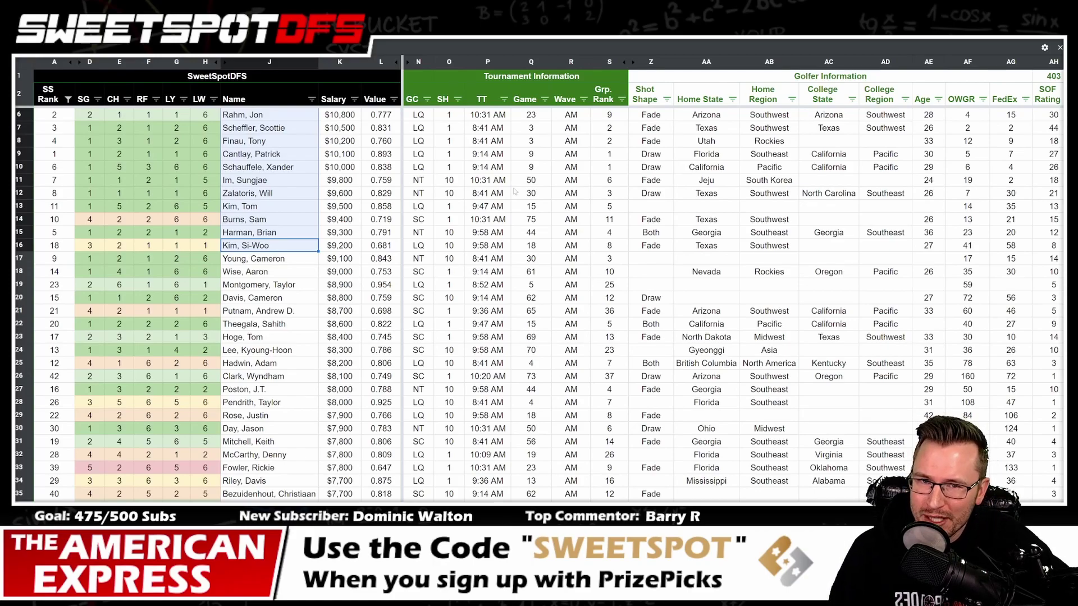
Step: Sort the golfer table by SS Rank from lowest to highest
{"action": "left_click", "coordinate": [269, 247]}
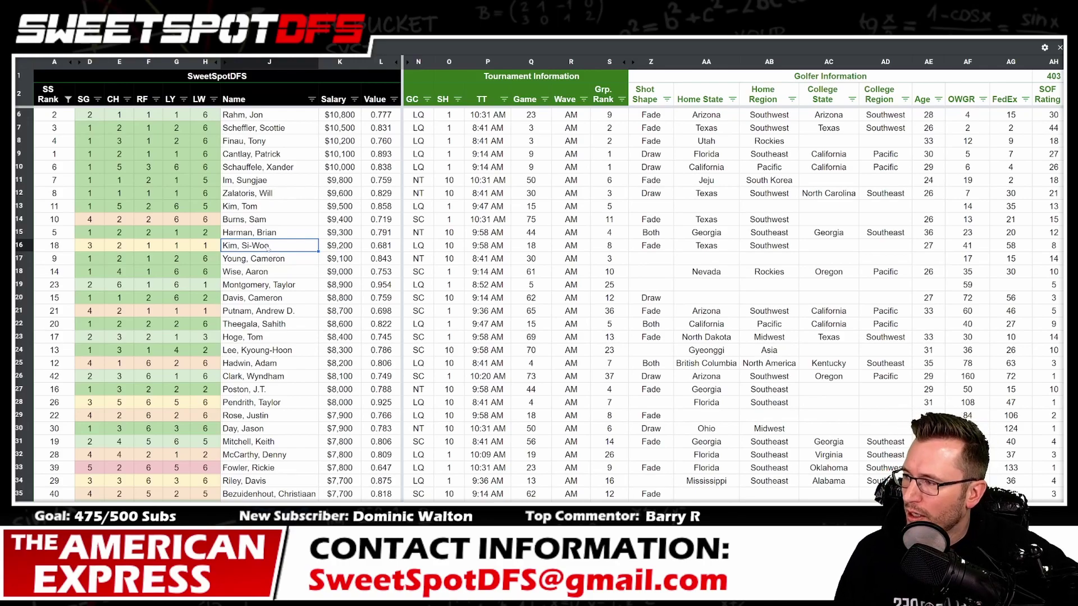
{"action": "left_click", "coordinate": [268, 259]}
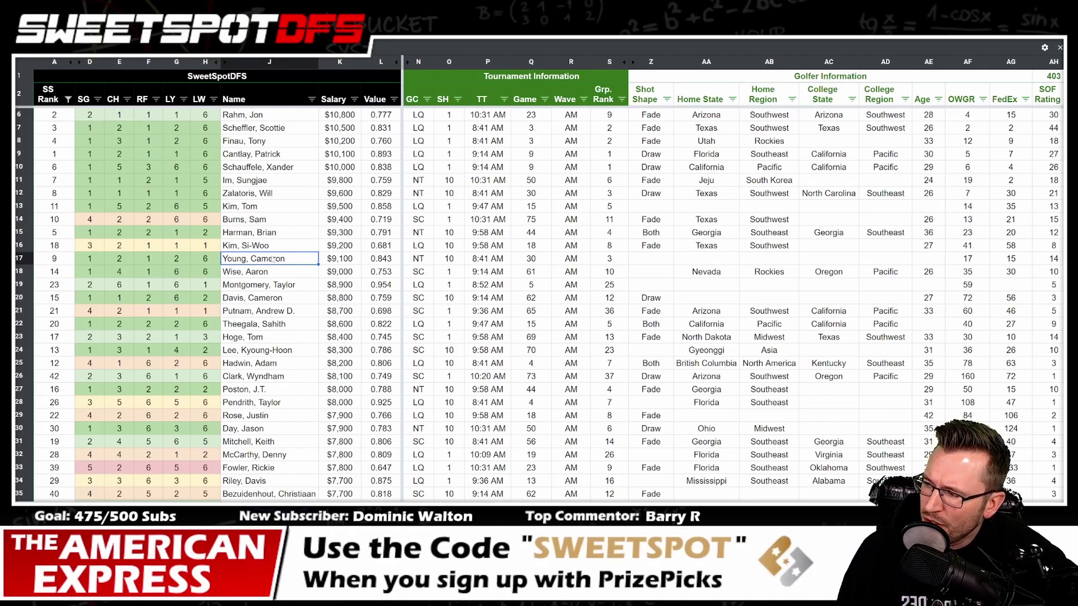
{"action": "left_click", "coordinate": [68, 99]}
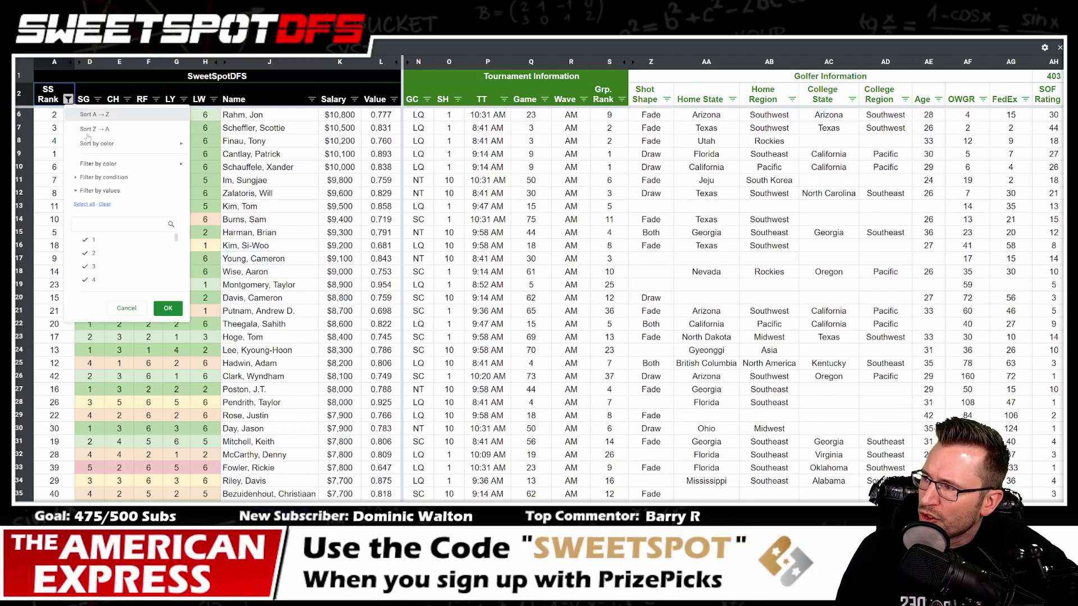
{"action": "left_click", "coordinate": [90, 114]}
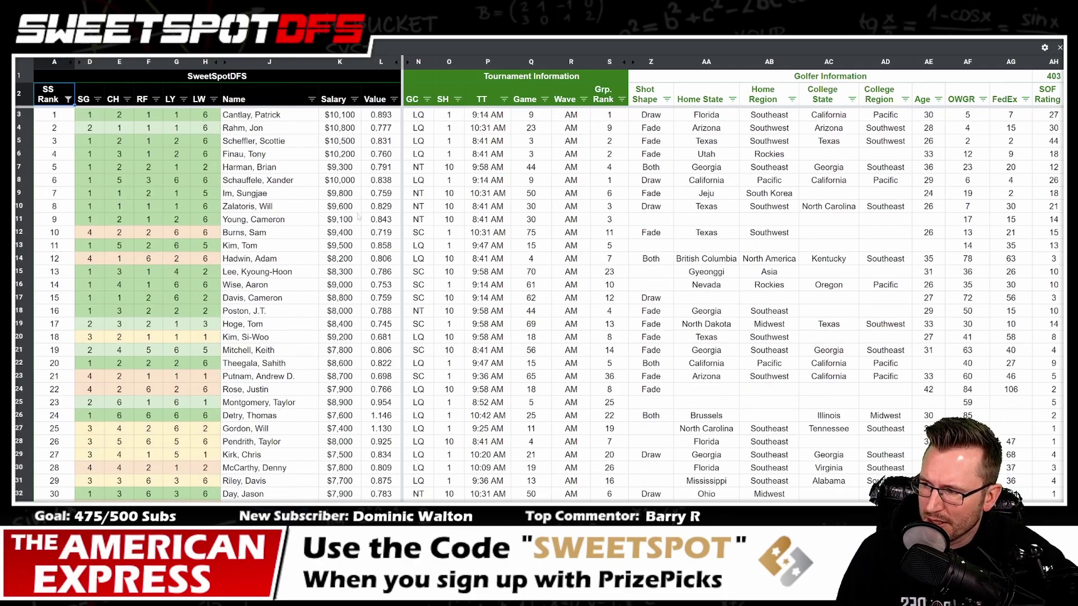
Step: Examine the SS Rank 18 golfer in row 20 against the neighbouring names, comparing the salaries in K20 and K22
{"action": "left_click", "coordinate": [26, 337]}
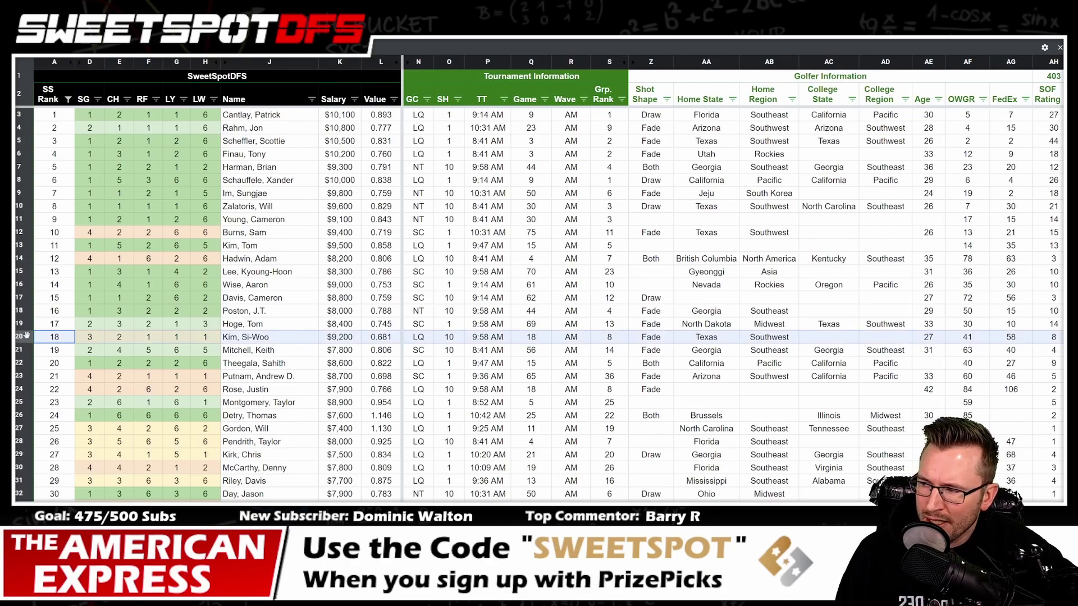
{"action": "left_click", "coordinate": [261, 326]}
{"action": "left_click", "coordinate": [265, 312]}
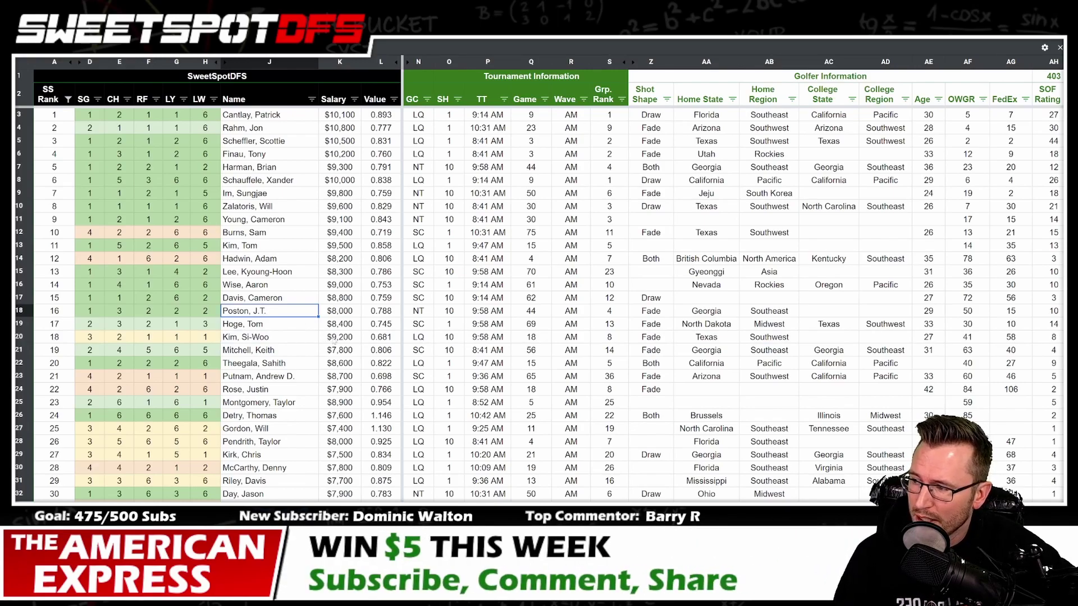
{"action": "left_click", "coordinate": [337, 338]}
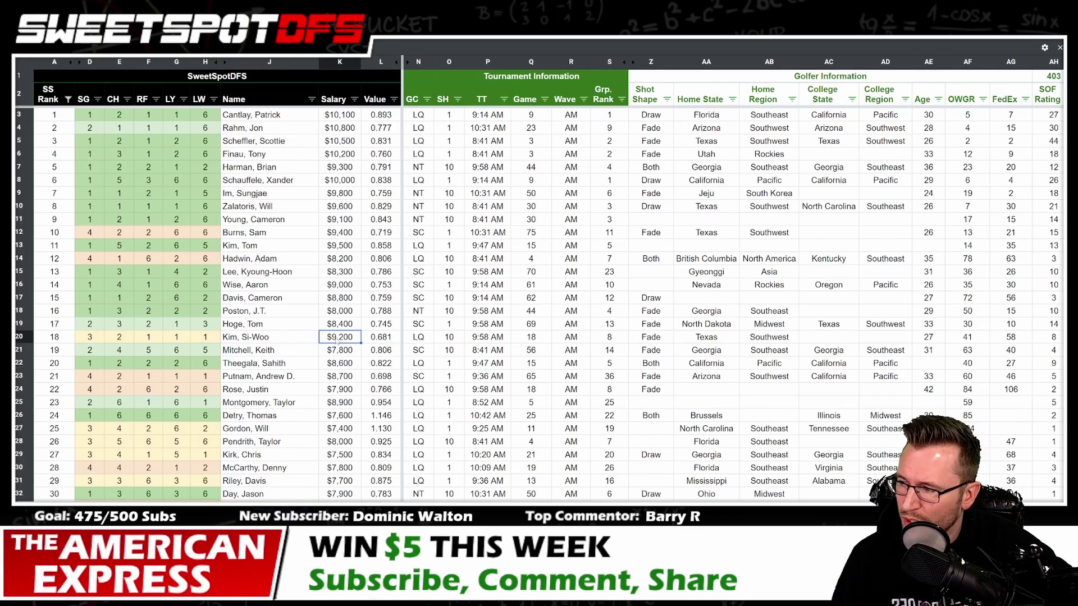
{"action": "left_click", "coordinate": [347, 364]}
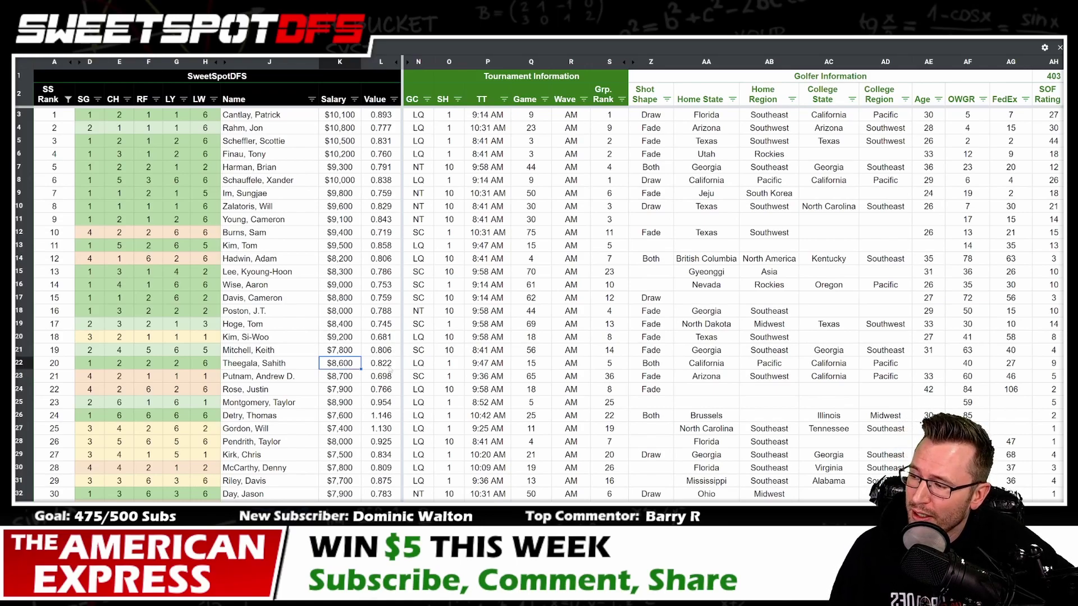
Step: Highlight the golfer in row 25, the names in J26 and J27, and the names and salaries from row 24 up to row 11
{"action": "left_click", "coordinate": [267, 402]}
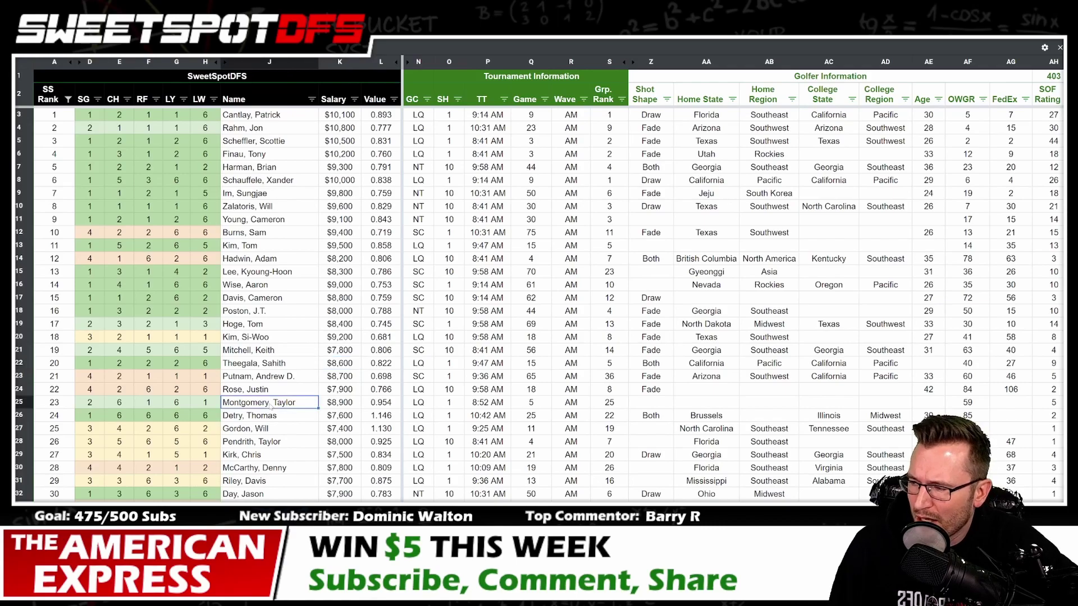
{"action": "left_click", "coordinate": [21, 402]}
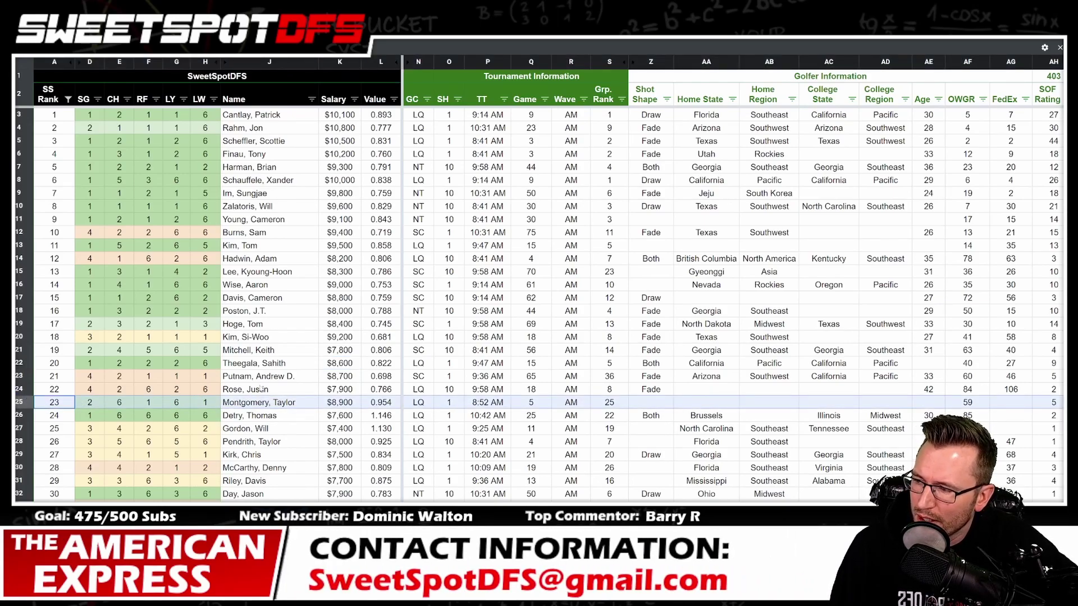
{"action": "left_click", "coordinate": [275, 416]}
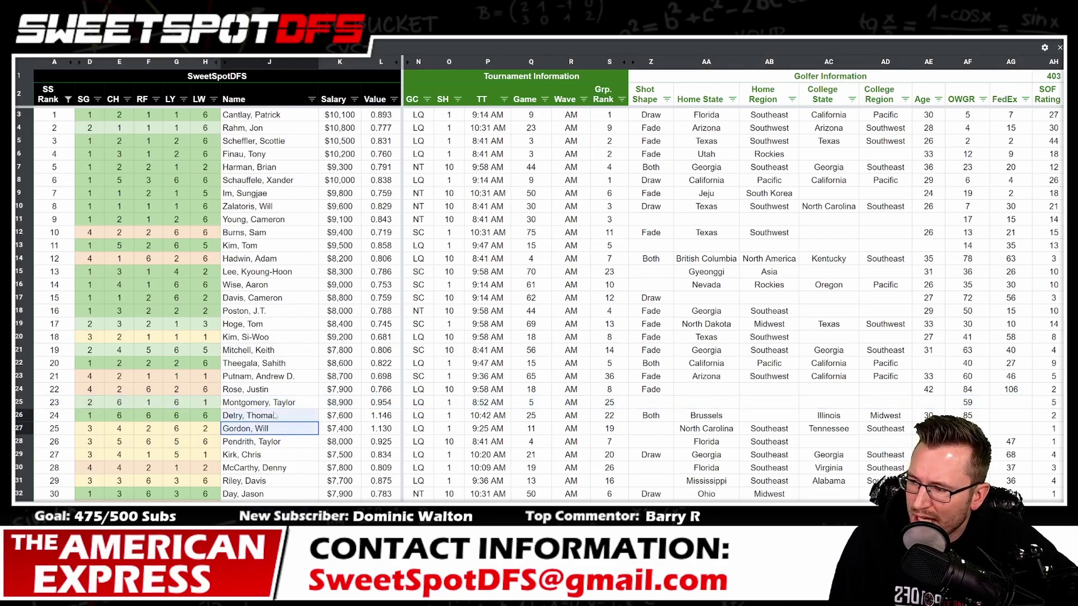
{"action": "left_click", "coordinate": [273, 391]}
{"action": "left_click_drag", "start_coordinate": [273, 393], "coordinate": [355, 223]}
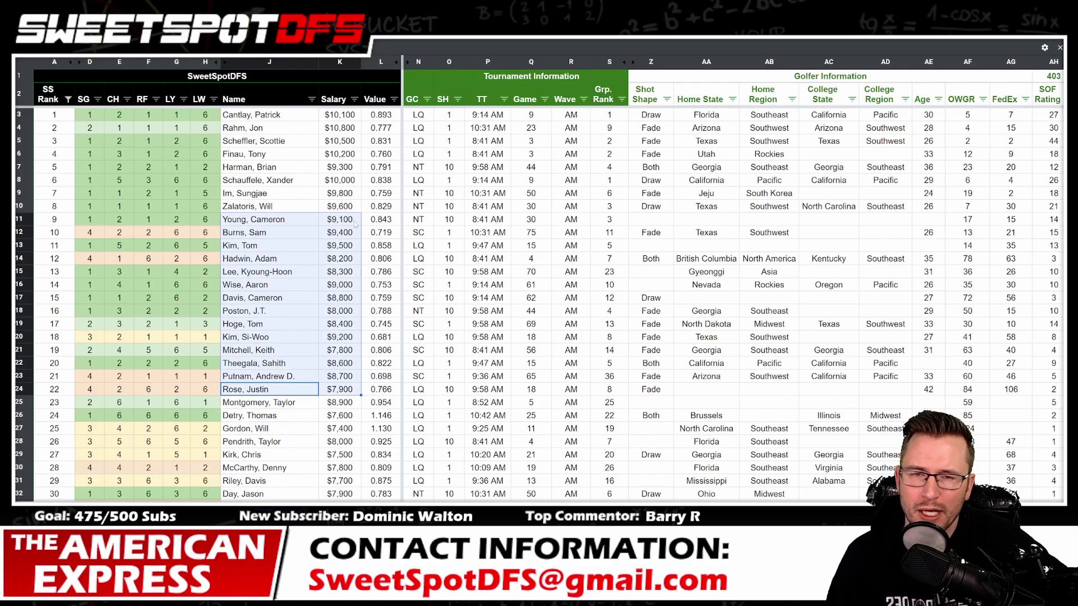
Step: Highlight the top ten SS Rank entries in A3 to A12, followed by the names in J3 to J15
{"action": "left_click", "coordinate": [276, 157]}
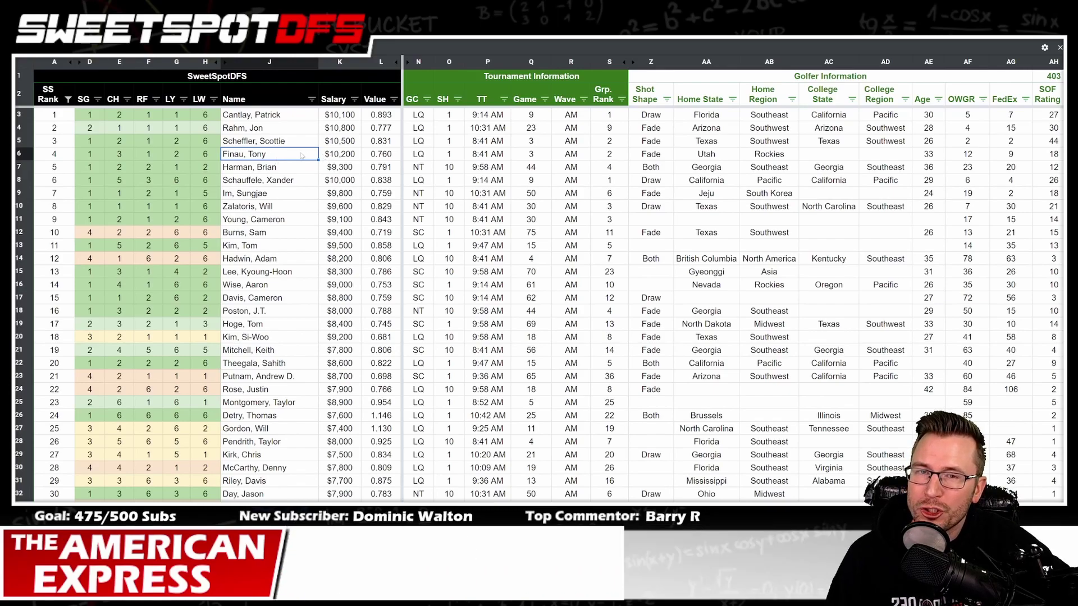
{"action": "left_click_drag", "start_coordinate": [50, 114], "coordinate": [53, 232]}
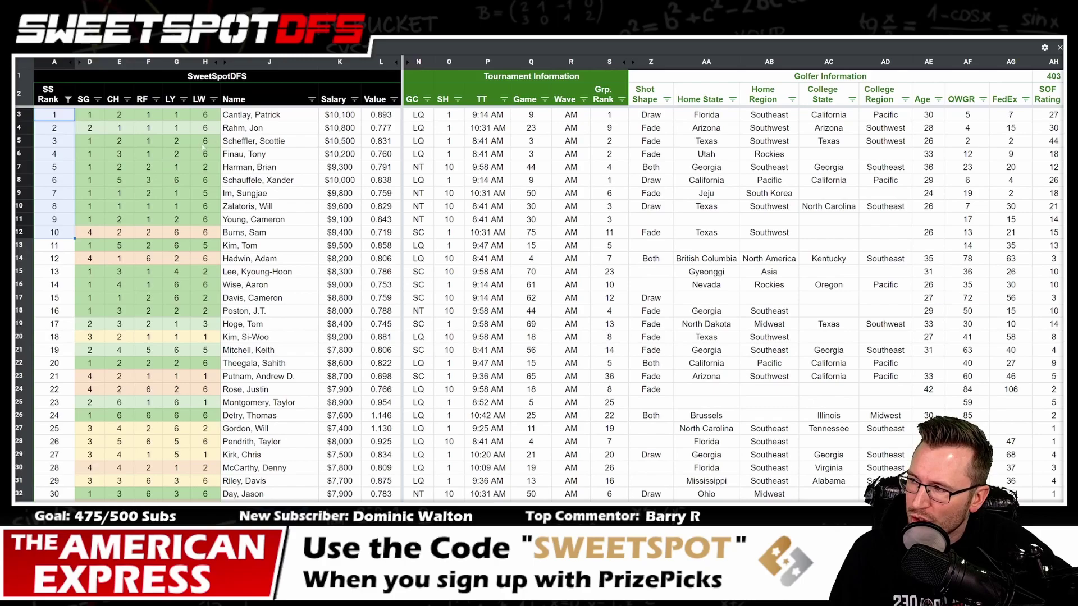
{"action": "left_click_drag", "start_coordinate": [247, 115], "coordinate": [245, 273]}
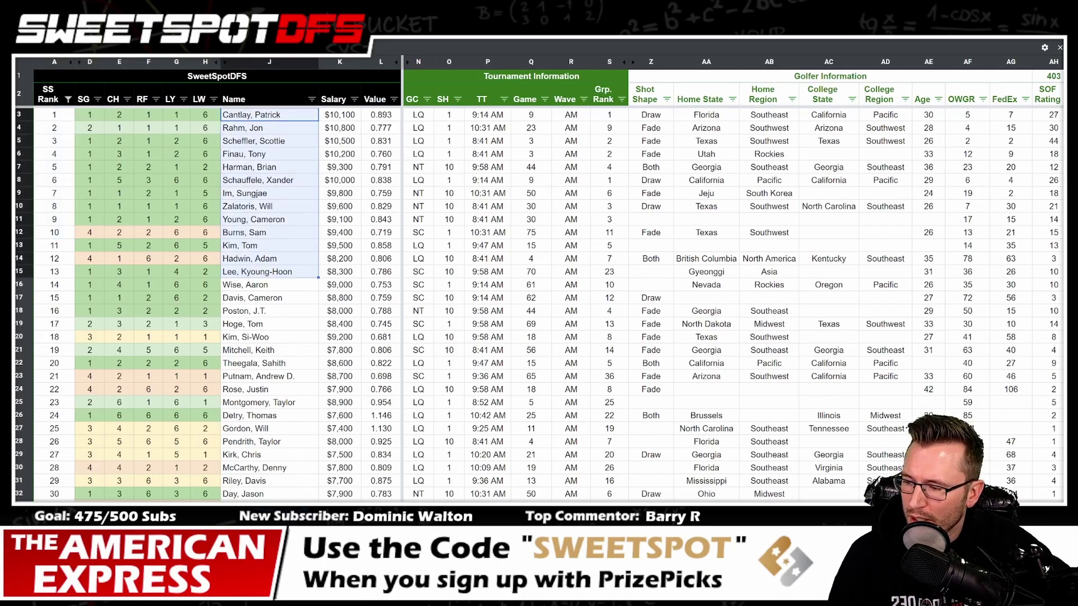
Step: Switch to the SweetSpotDFS Optimizer workbook in Excel and highlight the Metric values in rows 3 to 22
{"action": "left_click", "coordinate": [609, 465]}
{"action": "left_click_drag", "start_coordinate": [335, 97], "coordinate": [335, 385]}
{"action": "left_click_drag", "start_coordinate": [335, 98], "coordinate": [328, 316]}
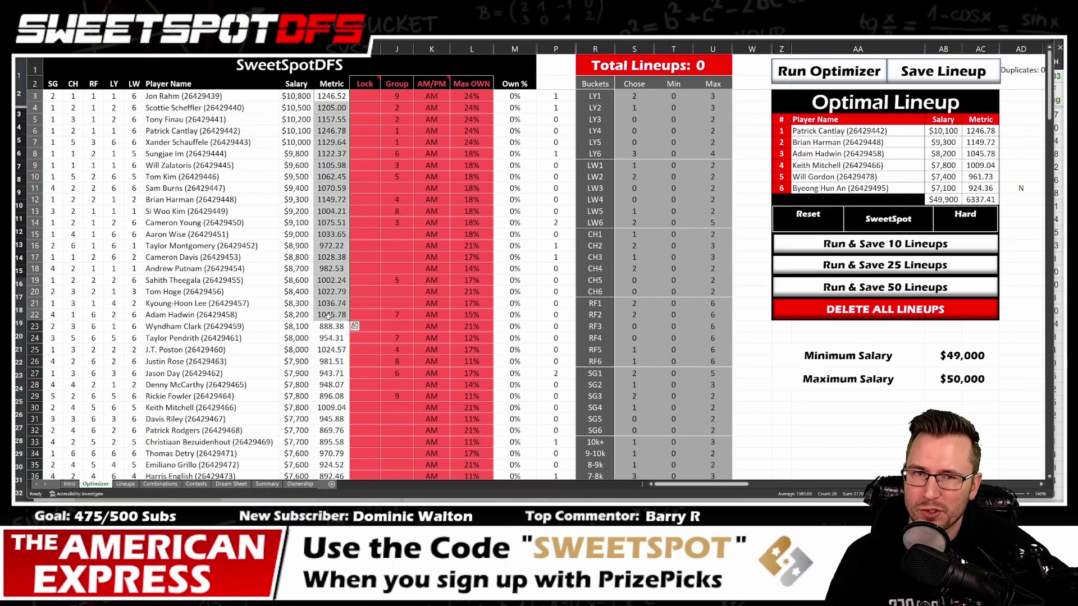
Step: Set the Metric to 1500 for the player in row 3 and to 0 for the player in row 4
{"action": "left_click", "coordinate": [335, 96]}
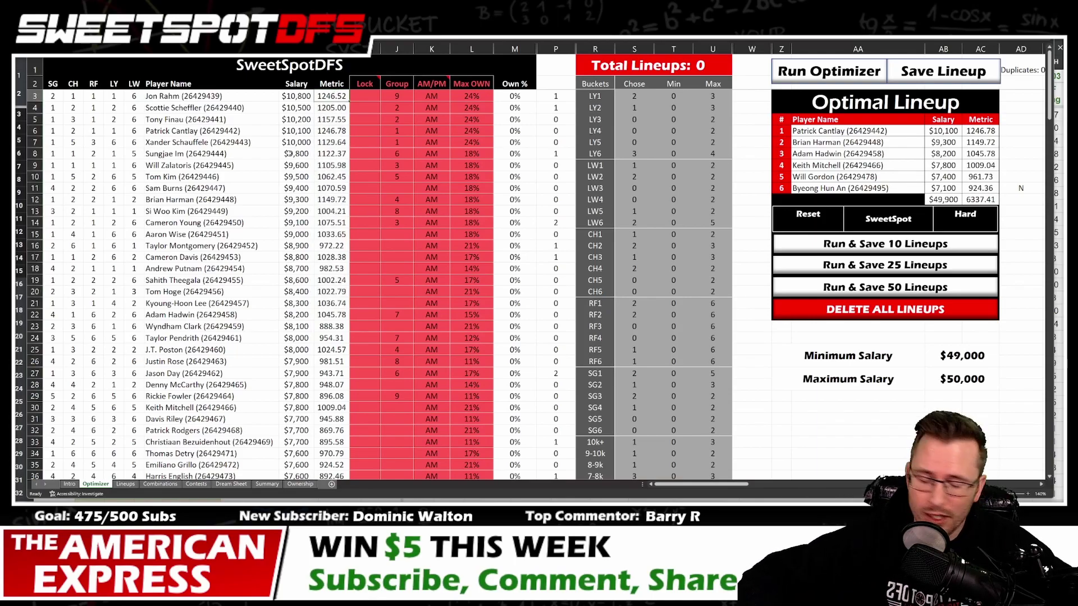
{"action": "type", "text": "1500"}
{"action": "key", "text": "Return"}
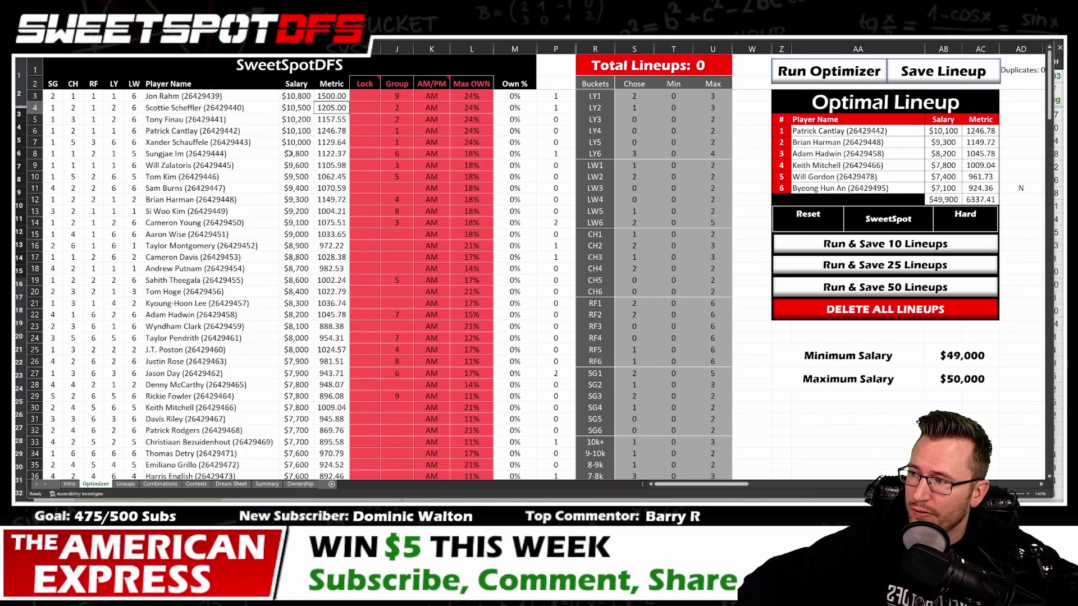
{"action": "type", "text": "0"}
{"action": "key", "text": "Return"}
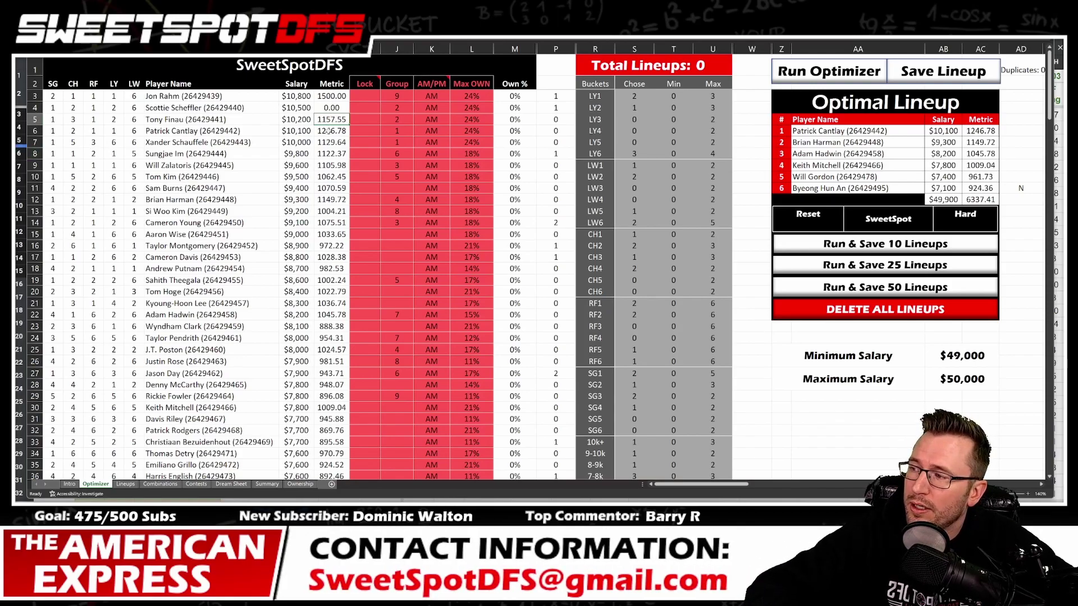
Step: Highlight the Metric values in rows 3 to 15 and examine the unlabelled column P from row 3 to row 27
{"action": "left_click_drag", "start_coordinate": [330, 96], "coordinate": [321, 233]}
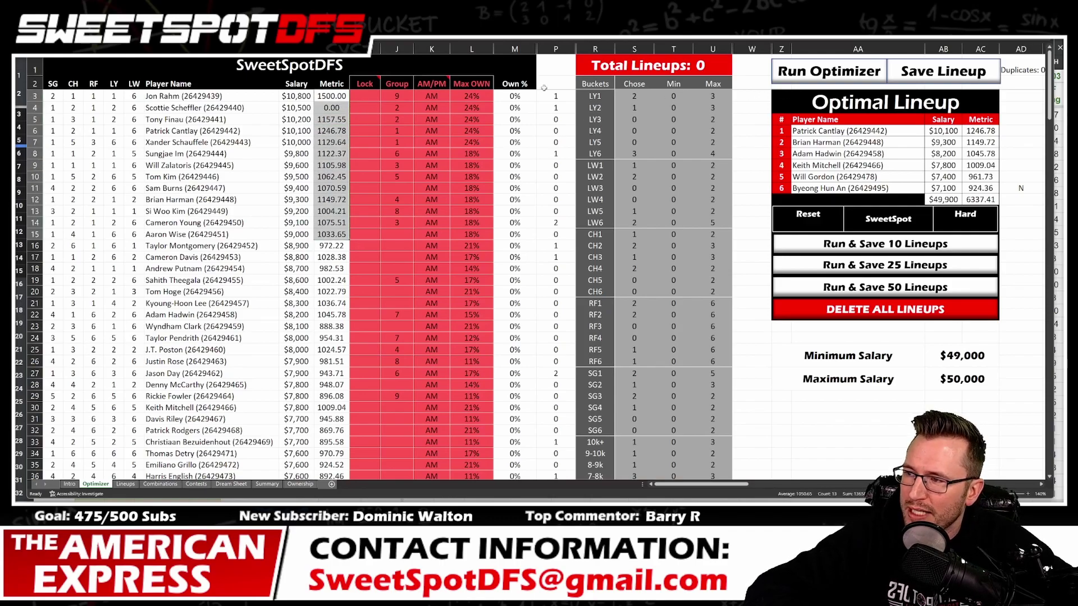
{"action": "left_click", "coordinate": [556, 49]}
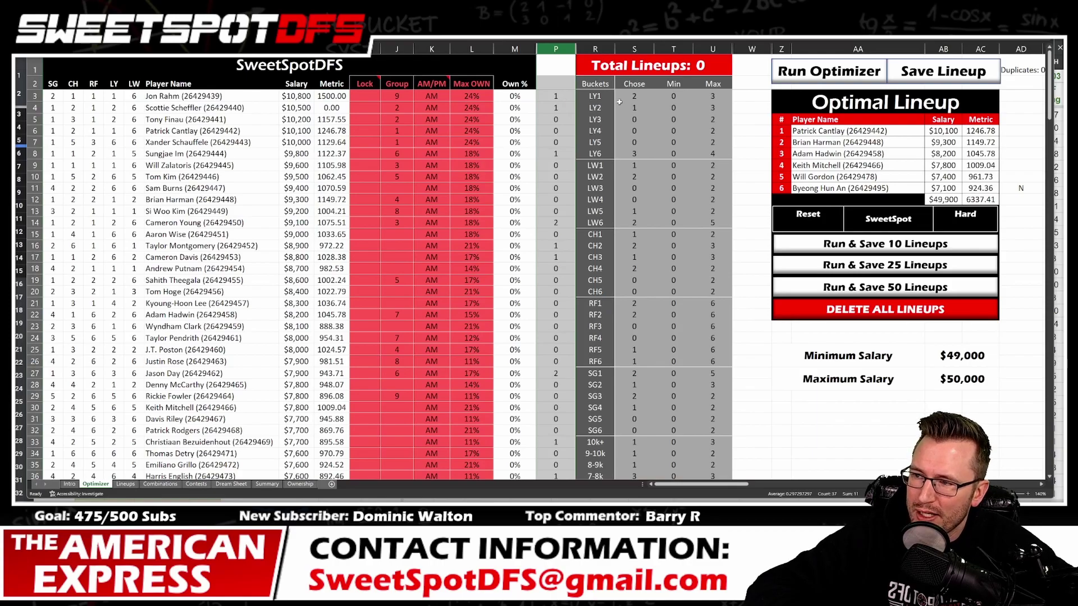
{"action": "left_click_drag", "start_coordinate": [556, 96], "coordinate": [545, 345]}
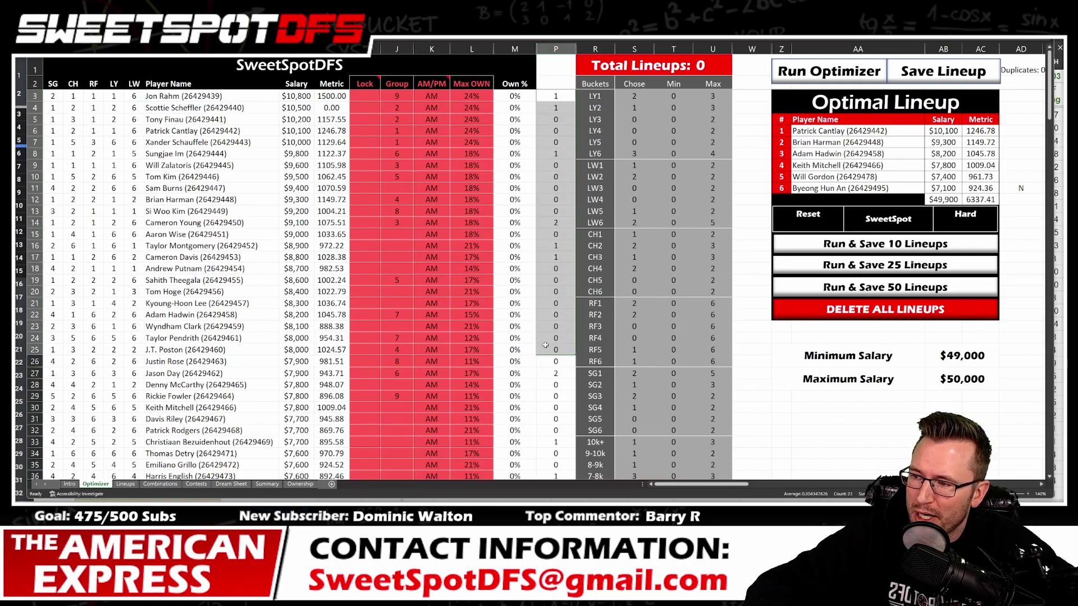
{"action": "left_click_drag", "start_coordinate": [569, 96], "coordinate": [555, 349]}
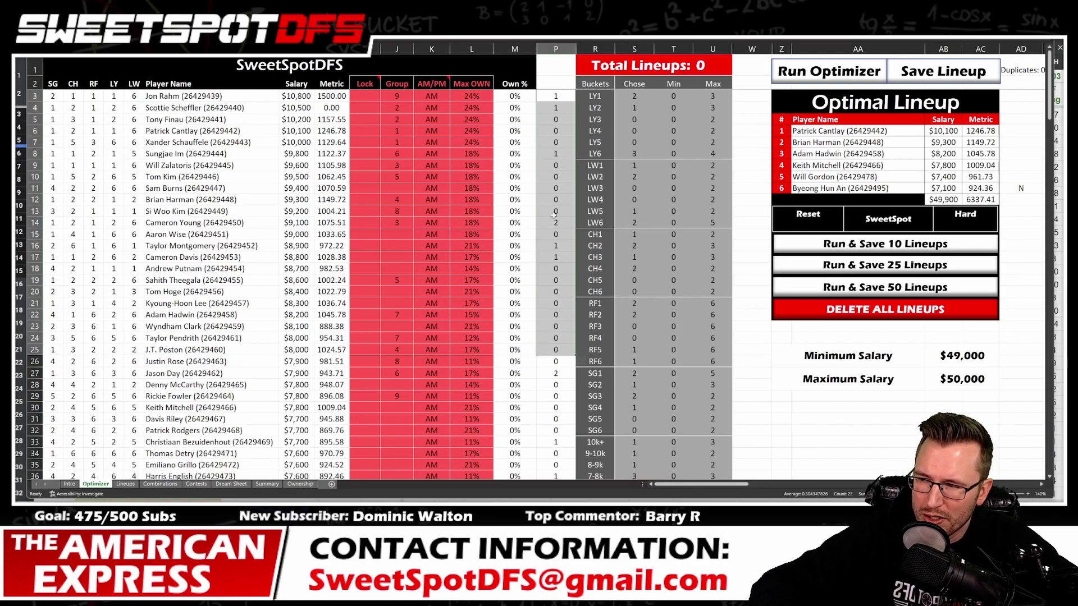
{"action": "left_click_drag", "start_coordinate": [651, 97], "coordinate": [682, 362]}
{"action": "left_click_drag", "start_coordinate": [555, 96], "coordinate": [555, 377]}
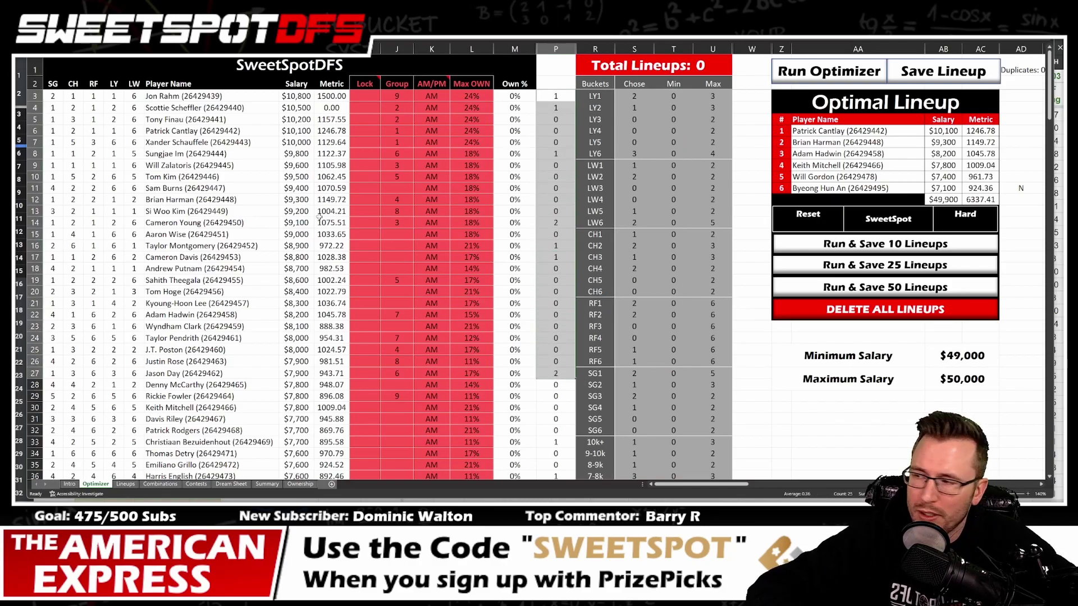
Step: Copy the Metric values from rows 3 to 20 and paste them into column W starting at W3
{"action": "left_click_drag", "start_coordinate": [337, 97], "coordinate": [328, 291]}
{"action": "right_click", "coordinate": [328, 291]}
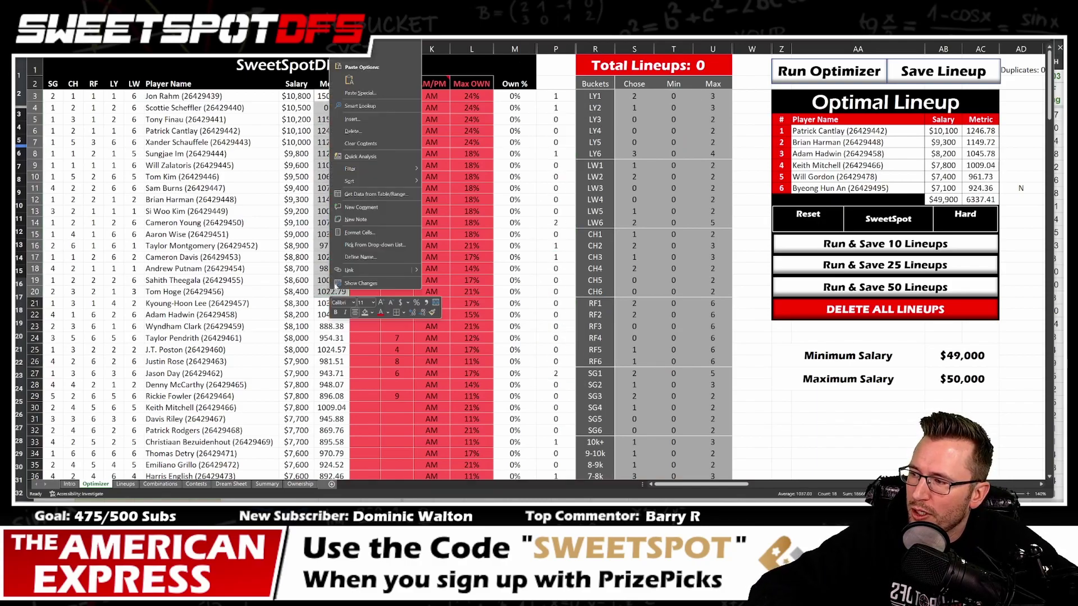
{"action": "left_click", "coordinate": [359, 54]}
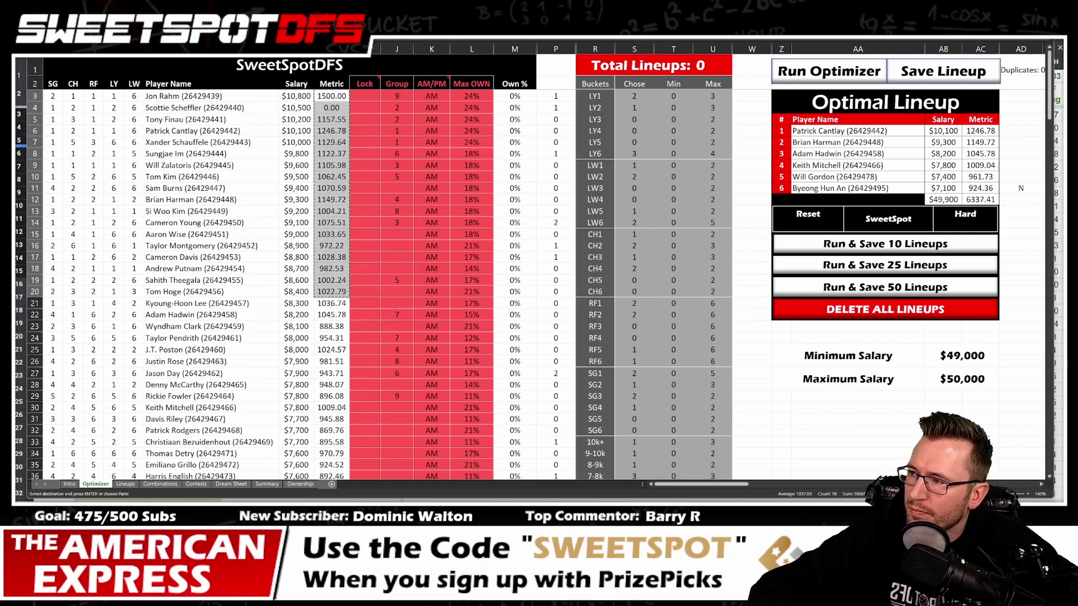
{"action": "right_click", "coordinate": [752, 96]}
{"action": "left_click", "coordinate": [778, 157]}
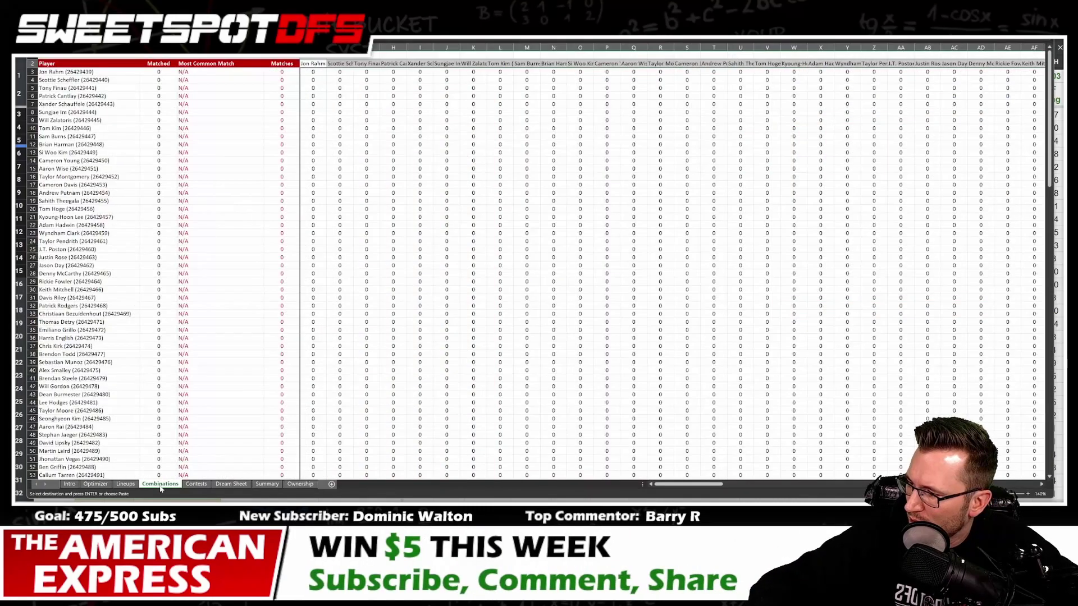
Step: View the Combinations sheet and the Dream Sheet of the optimizer workbook
{"action": "left_click", "coordinate": [160, 484]}
{"action": "left_click", "coordinate": [222, 486]}
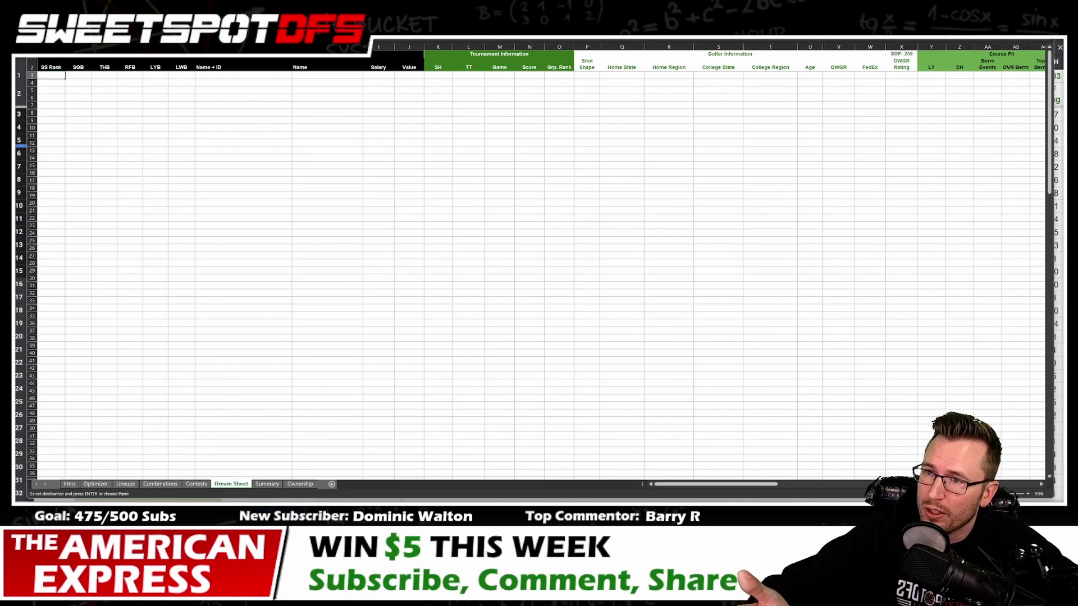
Step: Switch to the SweetSpotDFS golfer spreadsheet in the browser and highlight the Score values in ED3 to ED20
{"action": "key", "text": "alt+Tab"}
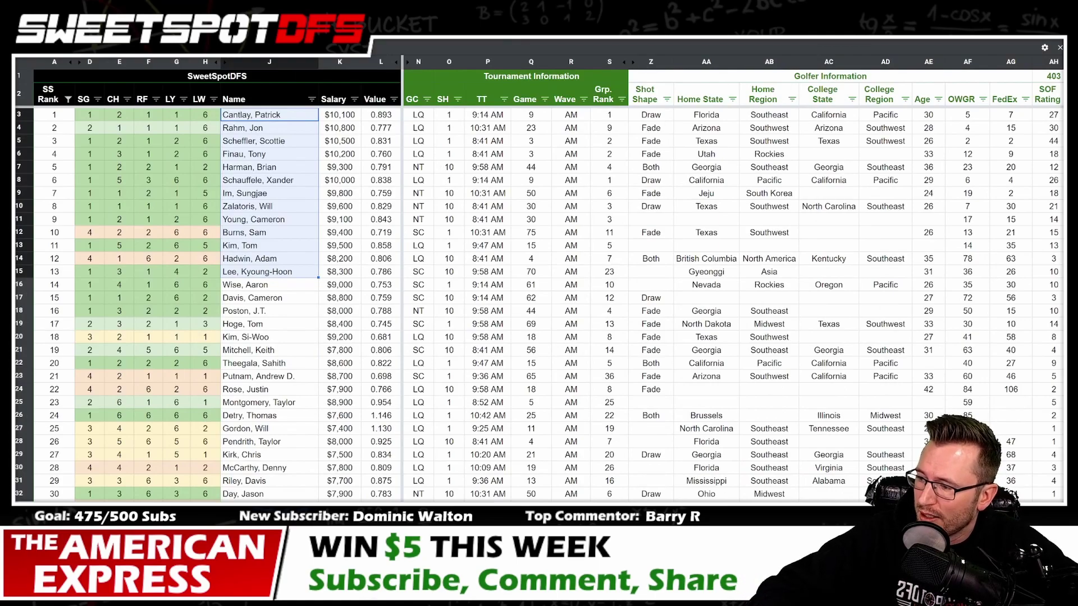
{"action": "scroll", "coordinate": [730, 303], "scroll_direction": "right", "scroll_amount": 15}
{"action": "left_click_drag", "start_coordinate": [1019, 115], "coordinate": [1015, 340]}
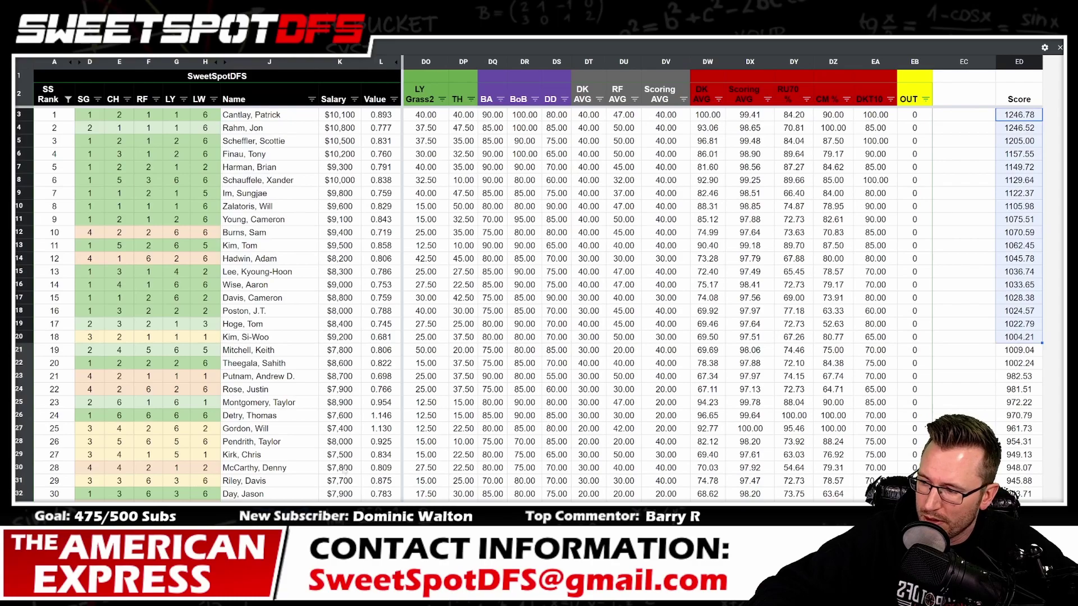
Step: Switch back to the SweetSpotDFS Optimizer workbook in Excel and open its Optimizer sheet
{"action": "mouse_move", "coordinate": [606, 596]}
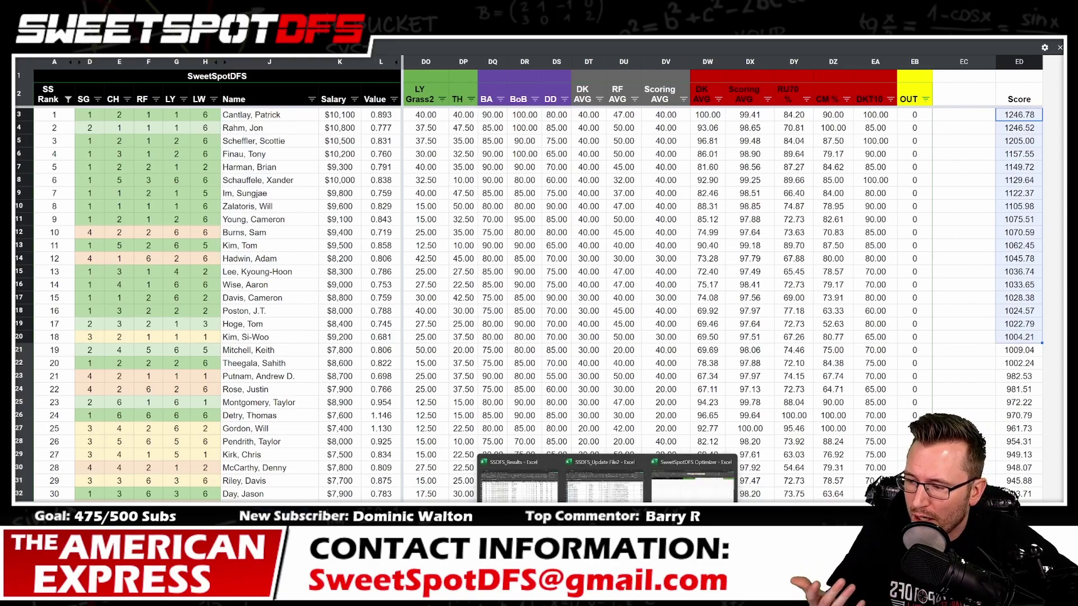
{"action": "left_click", "coordinate": [692, 477]}
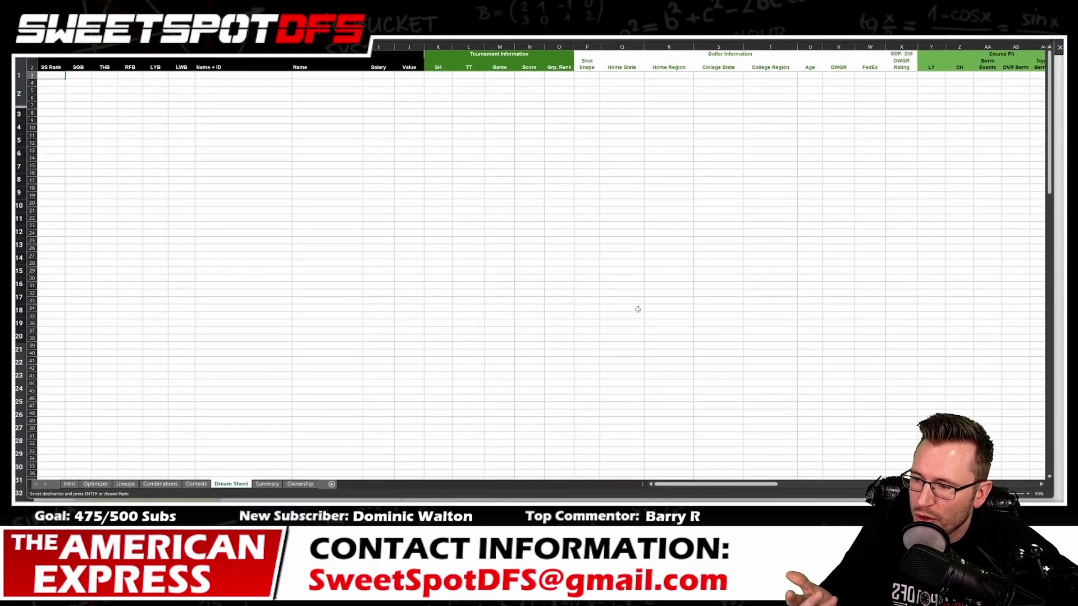
{"action": "left_click", "coordinate": [872, 142]}
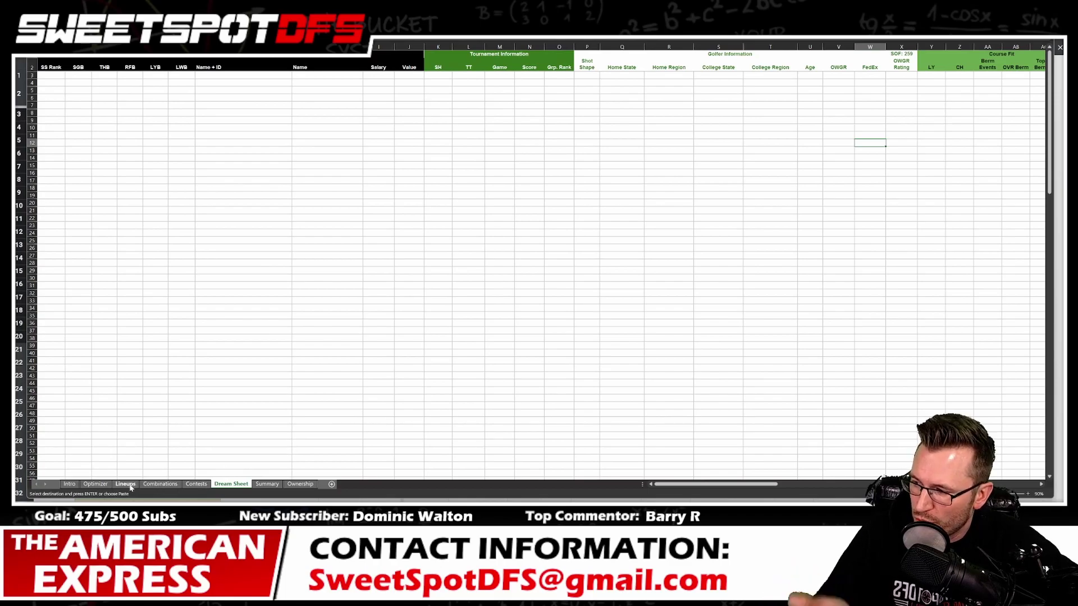
{"action": "left_click", "coordinate": [103, 485]}
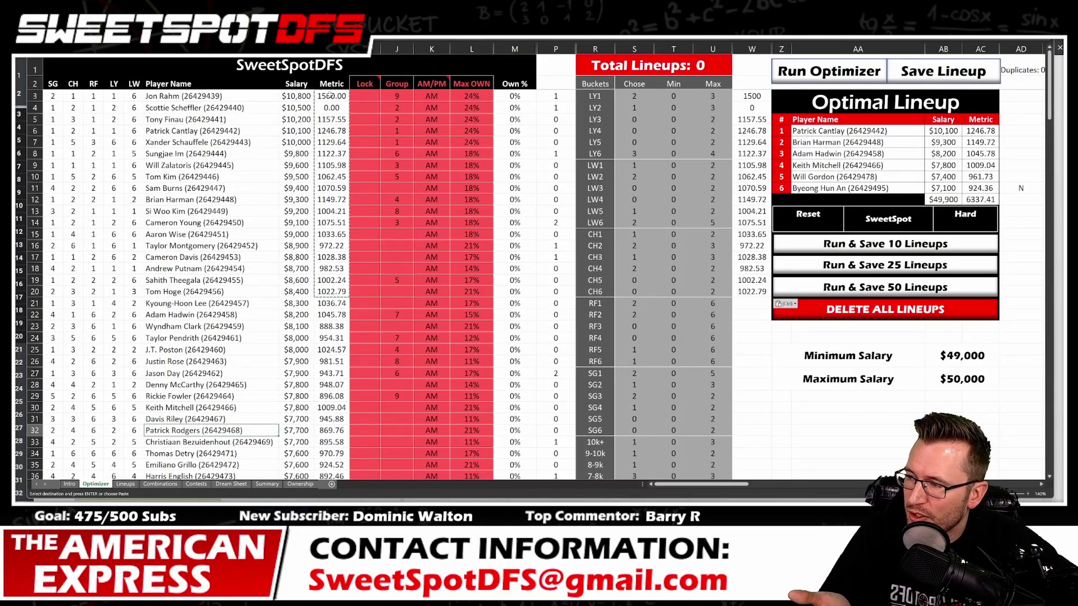
Step: Clear the values pasted in W3 to W20 and undo the two Metric edits in rows 3 and 4
{"action": "type", "text": "1500.00 0.00 1157.55 1246.78 1129.64 1122.37 1105.98 1062.45 1070.59 1149.72"}
{"action": "key", "text": "Escape"}
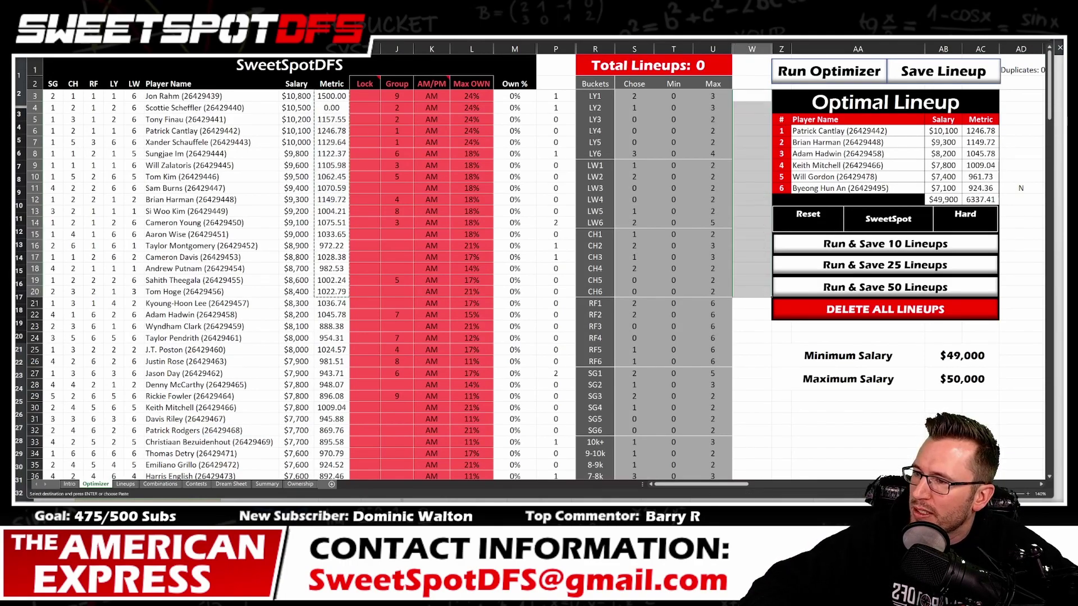
{"action": "key", "text": "ctrl+z"}
{"action": "key", "text": "ctrl+z"}
Step: Highlight the first six Metric values and switch to the golfer spreadsheet in the browser
{"action": "left_click_drag", "start_coordinate": [331, 96], "coordinate": [335, 153]}
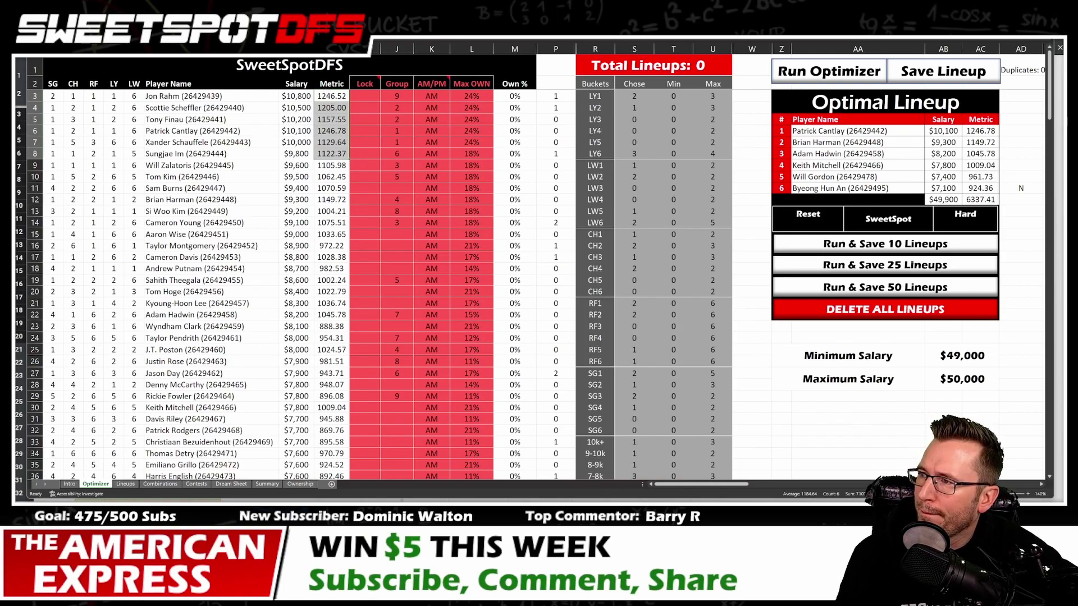
{"action": "key", "text": "alt+Tab"}
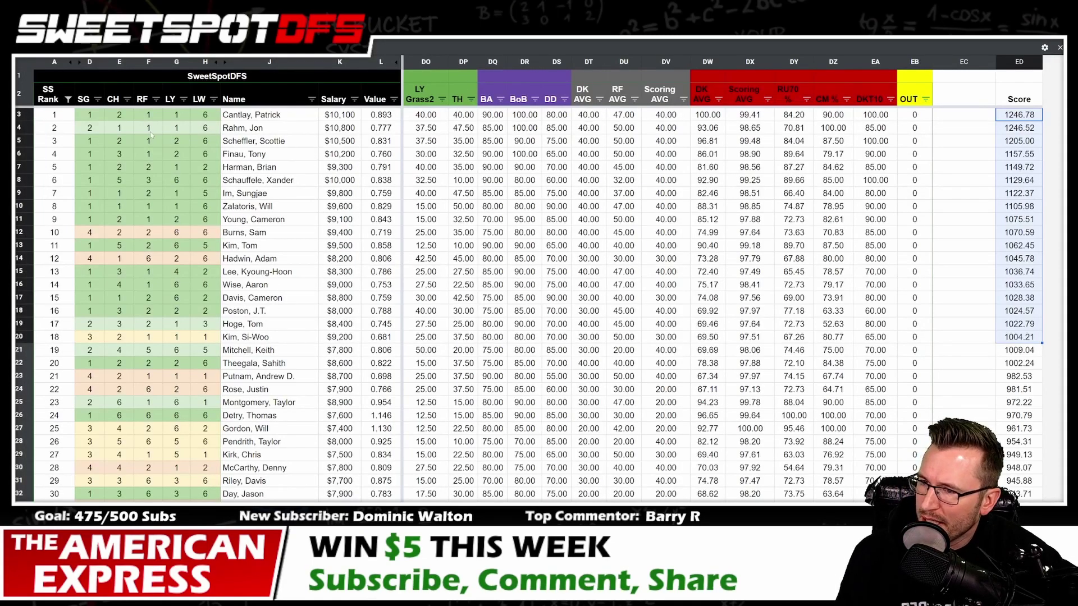